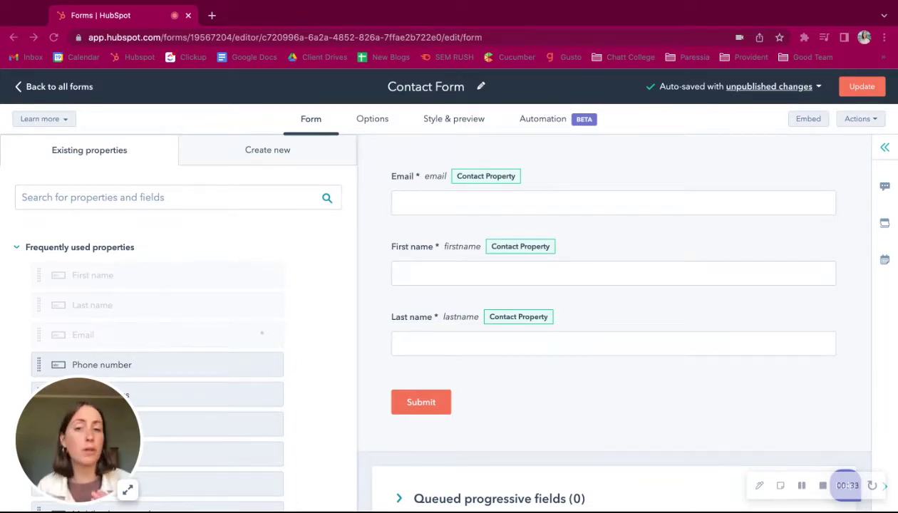
- Add a new dropdown field below Last name in the form and assign its contact property to the Sales properties group
left_click(263, 154)
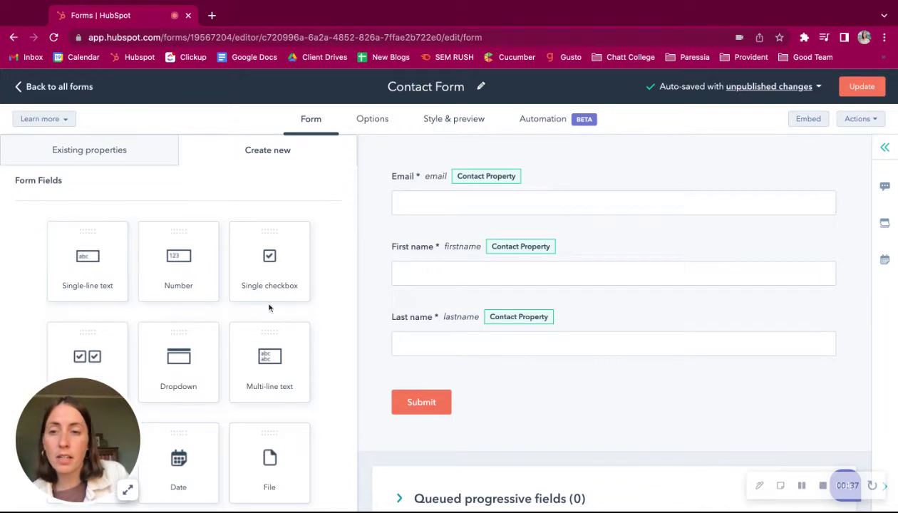
left_click_drag(167, 374, 445, 394)
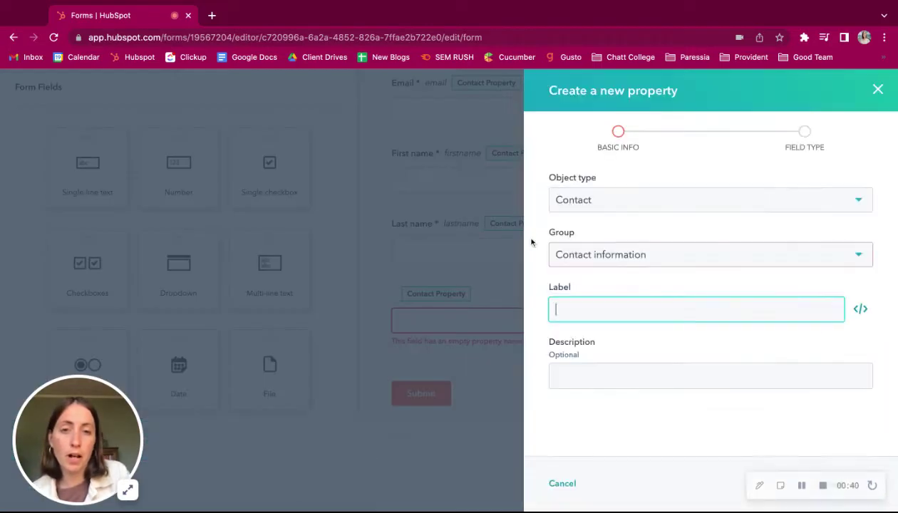
left_click(591, 257)
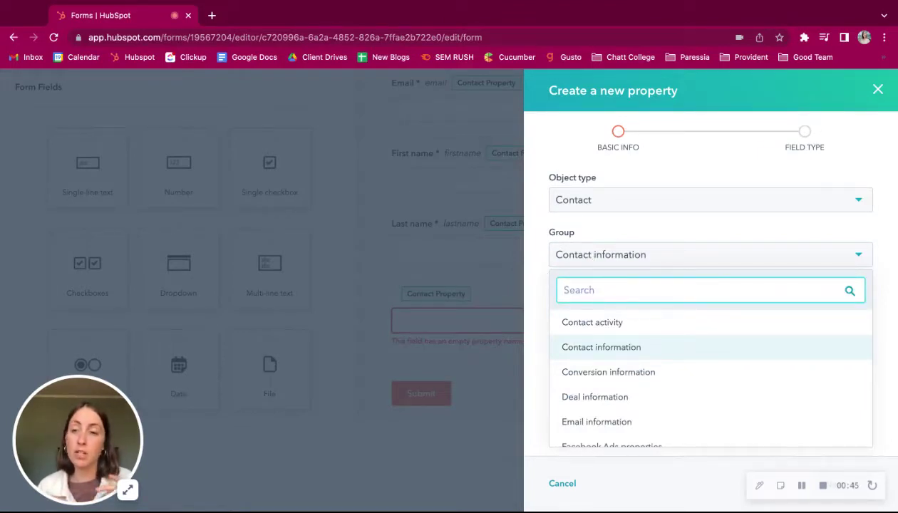
type("sales")
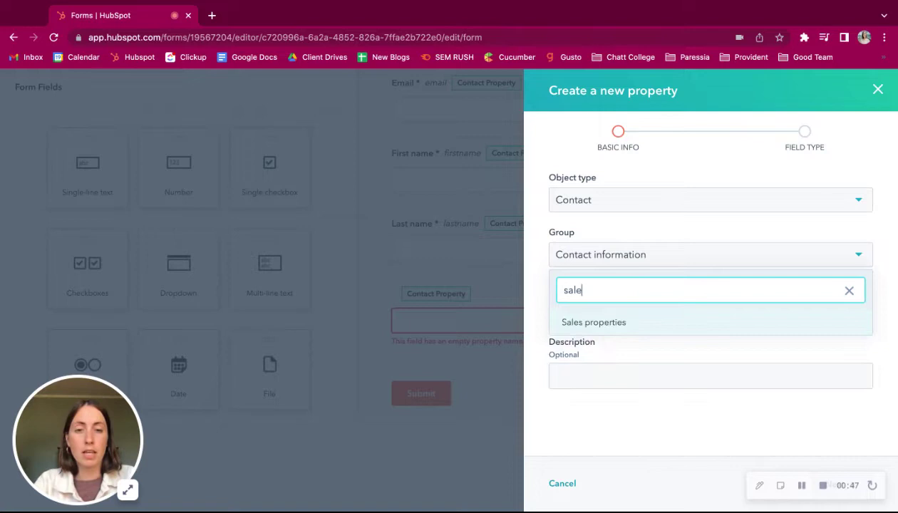
left_click(586, 321)
- Label the new property "Big Challenge", leave its description empty and continue to the field type settings
left_click(570, 306)
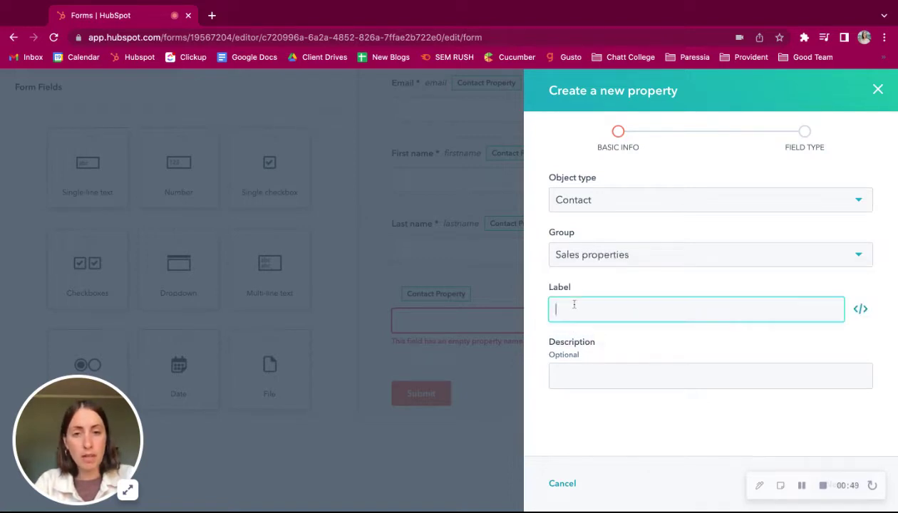
type("Big Challenge")
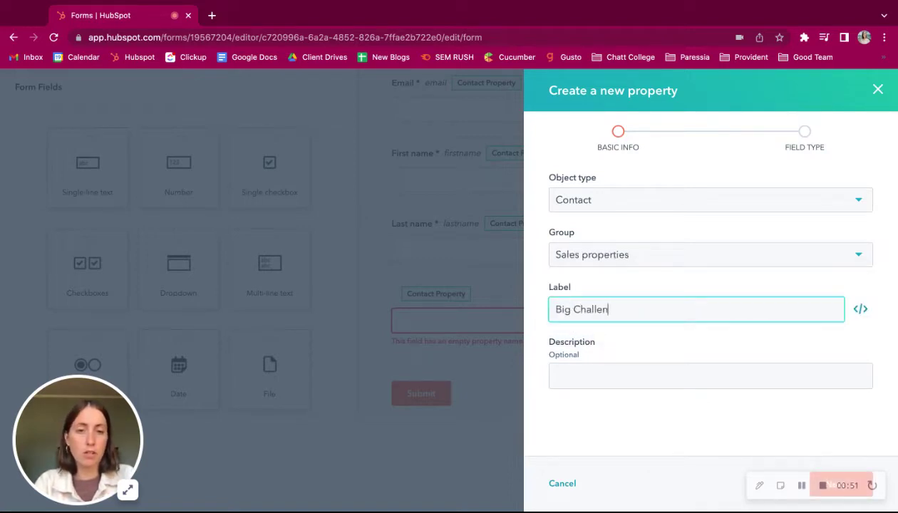
key("Tab")
key("Tab")
key("Tab")
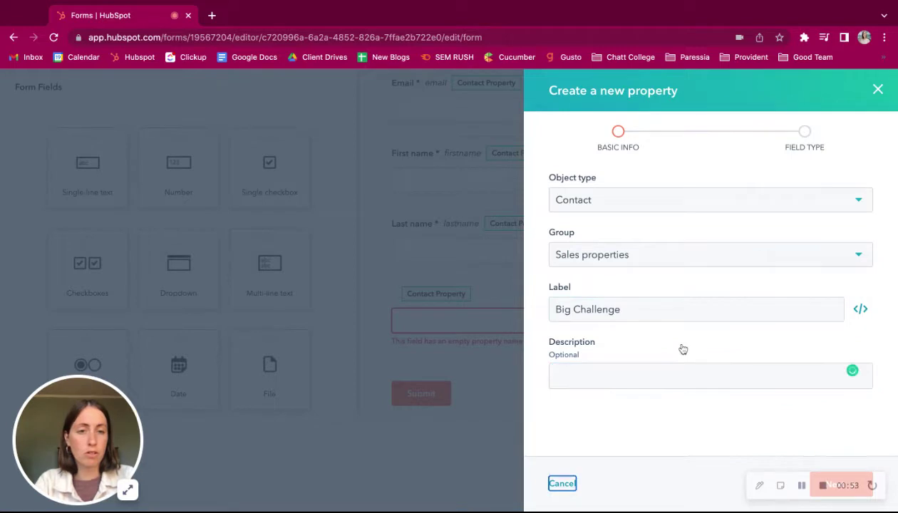
key("Tab")
key("Return")
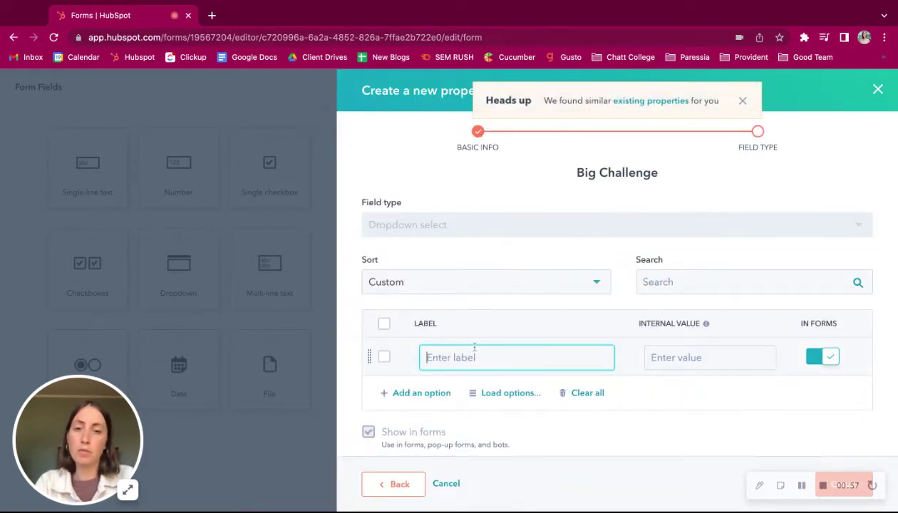
- Enter the dropdown options "No leads" and "Too many leads, don't know what to do with them"
type("No Leads")
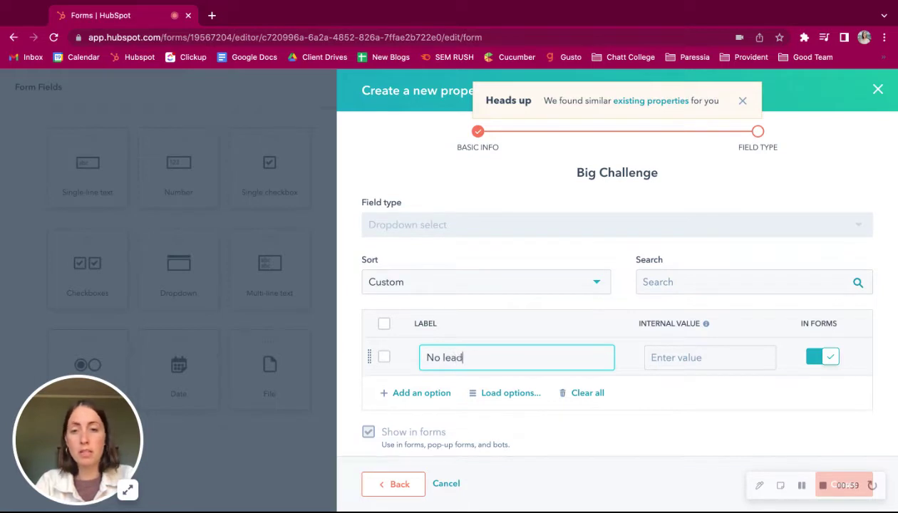
left_click(401, 393)
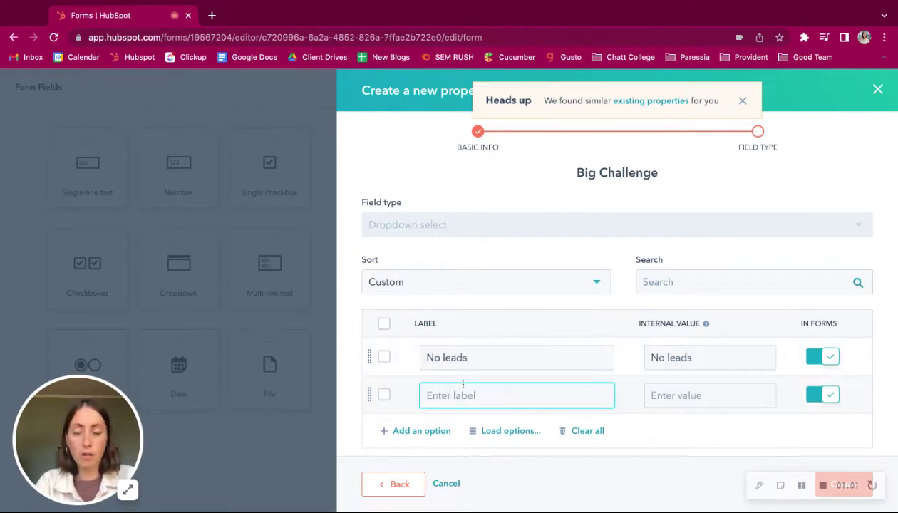
type("Too many leads, don't know what to do with them")
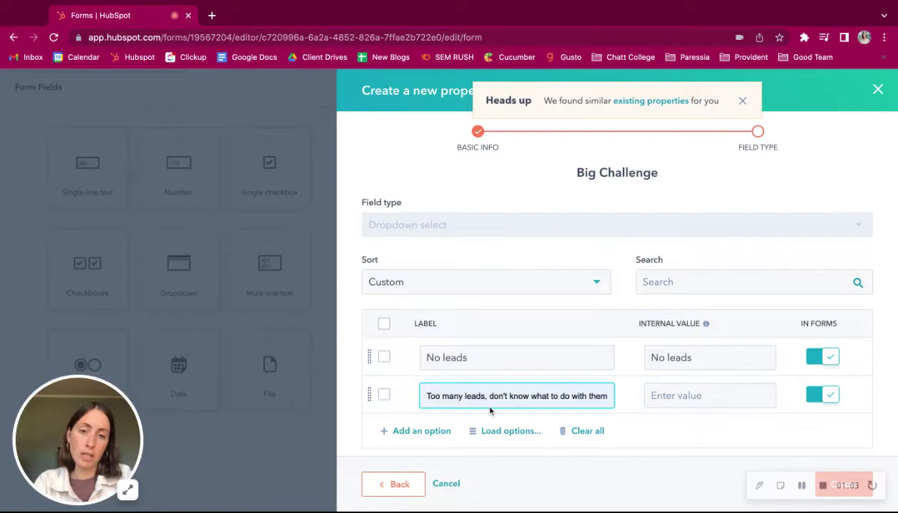
left_click(679, 431)
scroll(526, 351, "down", 1)
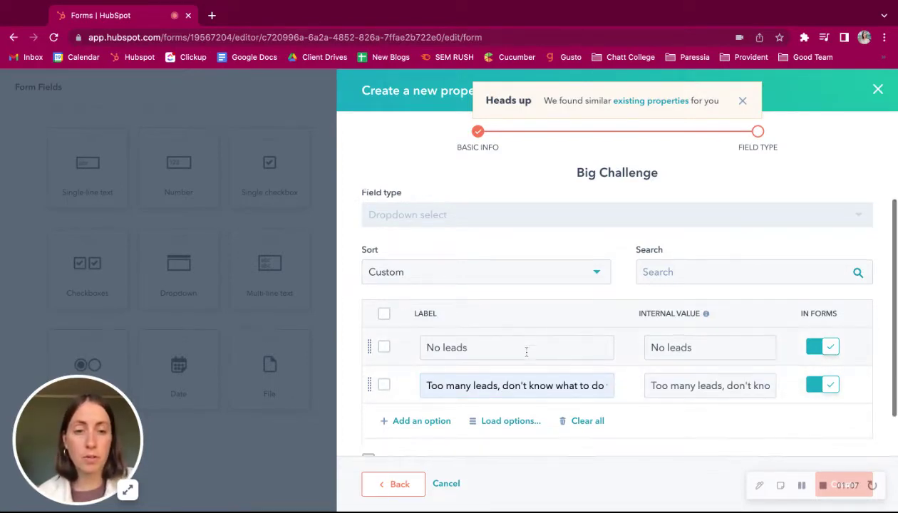
- Create the Big Challenge property with its two dropdown options
key("Tab")
key("Tab")
key("Tab")
key("Tab")
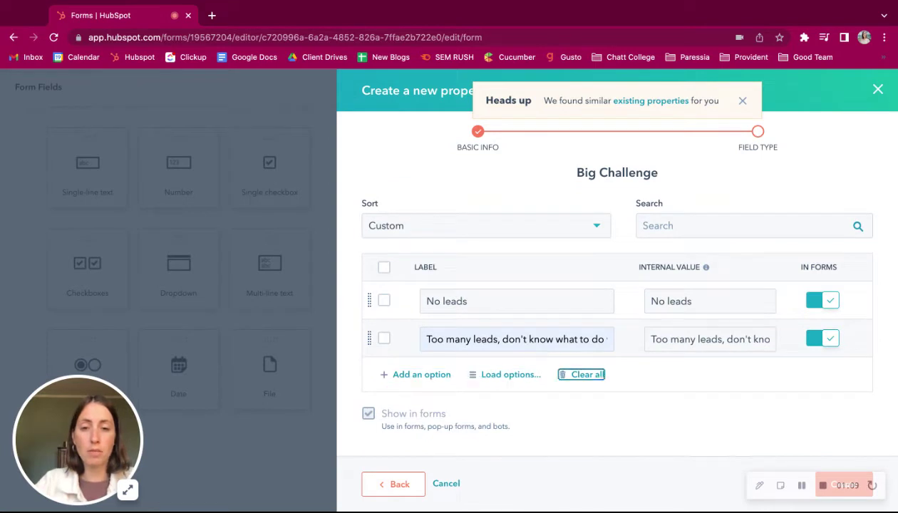
key("Tab")
key("Tab")
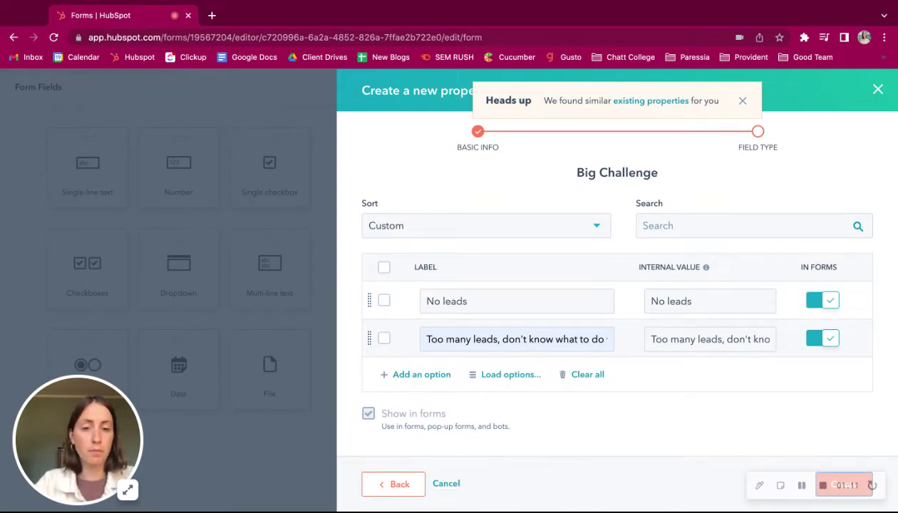
key("Return")
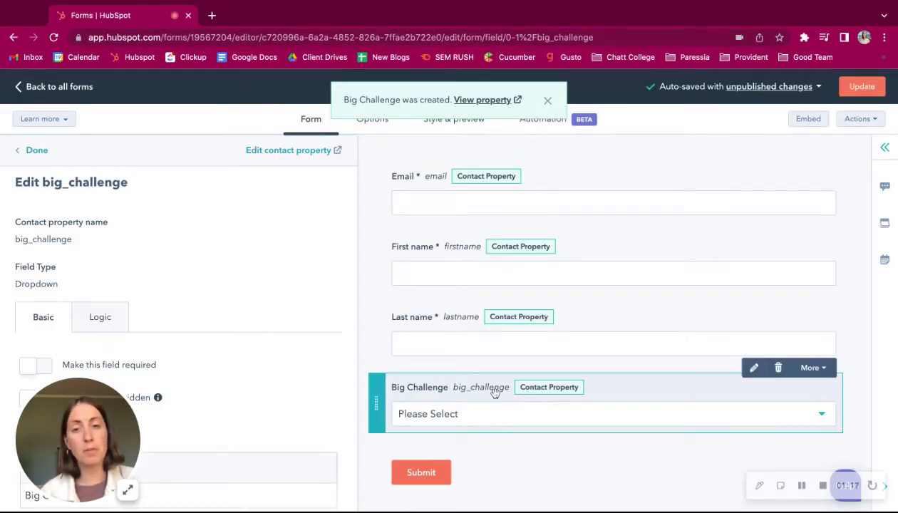
- Make the Big Challenge field required and publish the updated Contact Form
left_click(811, 368)
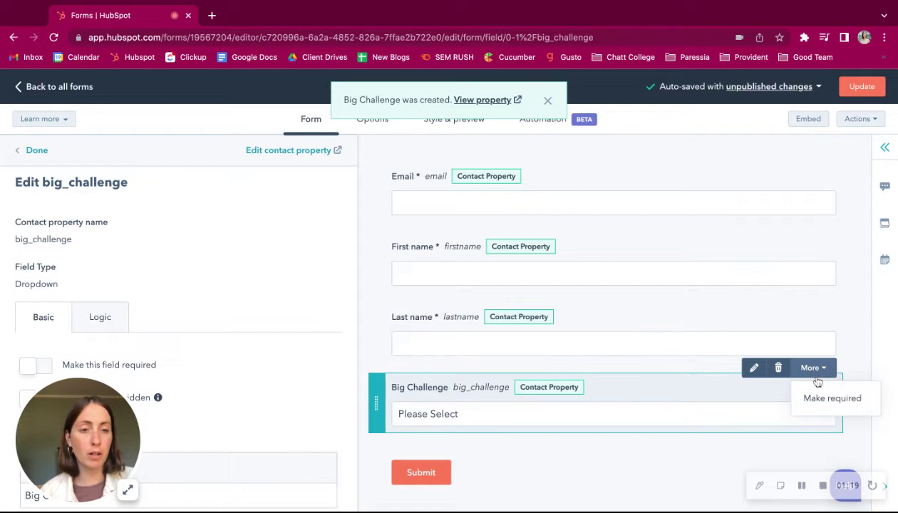
left_click(824, 396)
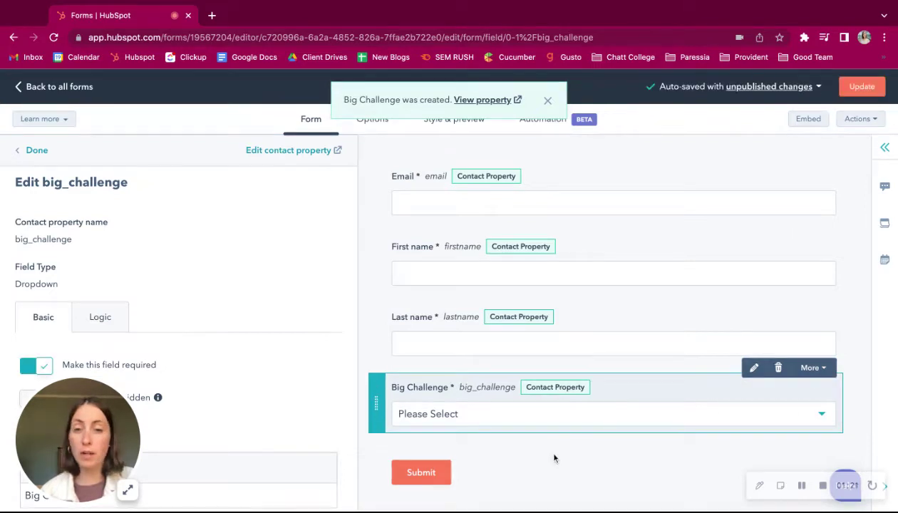
scroll(551, 331, "down", 3)
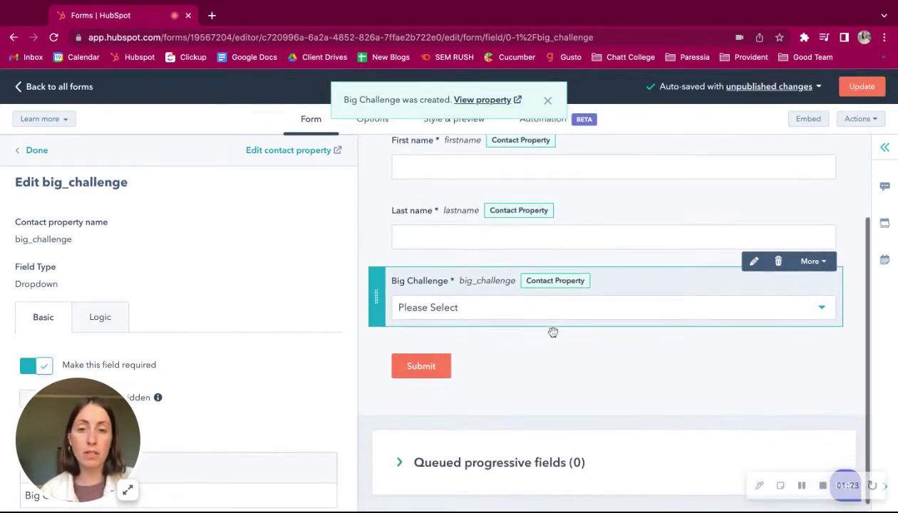
scroll(553, 331, "up", 3)
left_click(862, 86)
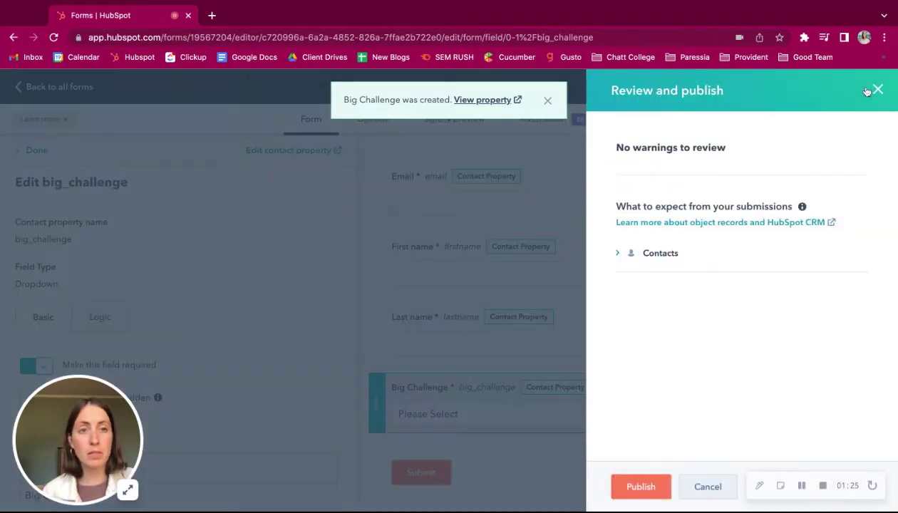
left_click(656, 487)
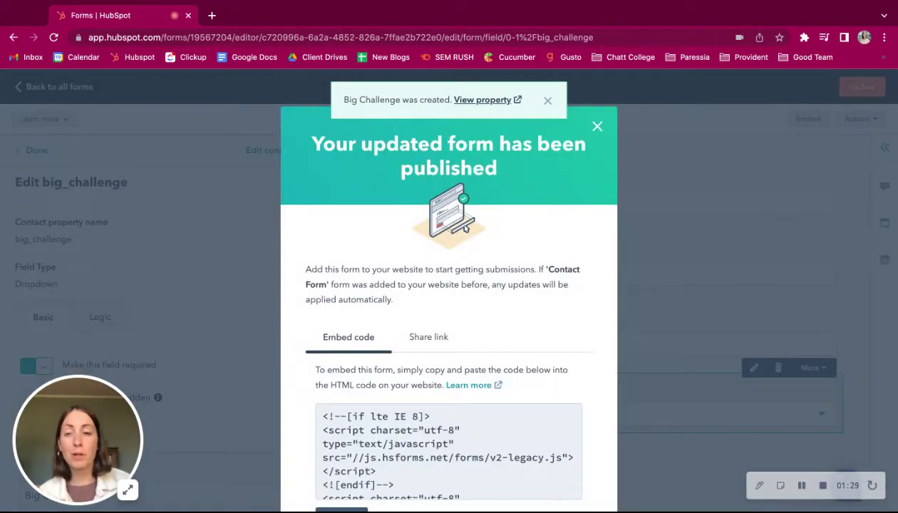
left_click(598, 126)
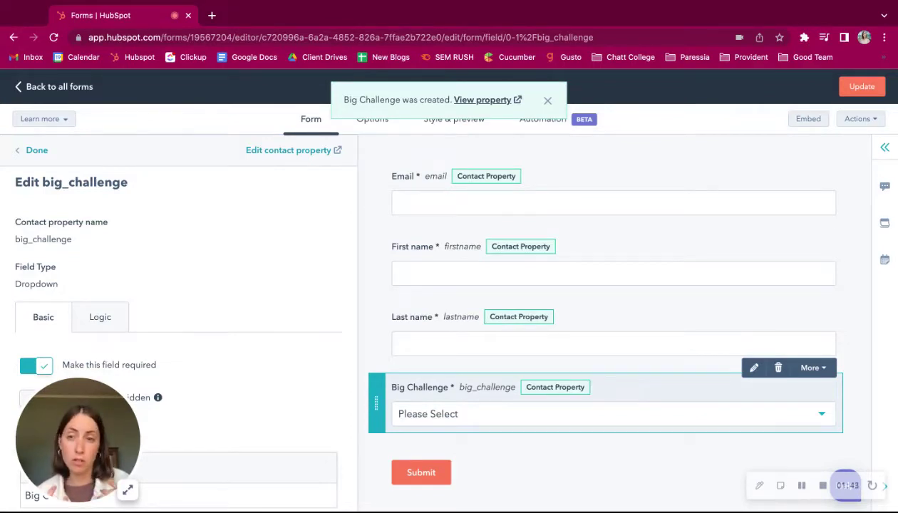
- Leave the form editor and create a blank contact-based workflow from scratch
left_click(69, 92)
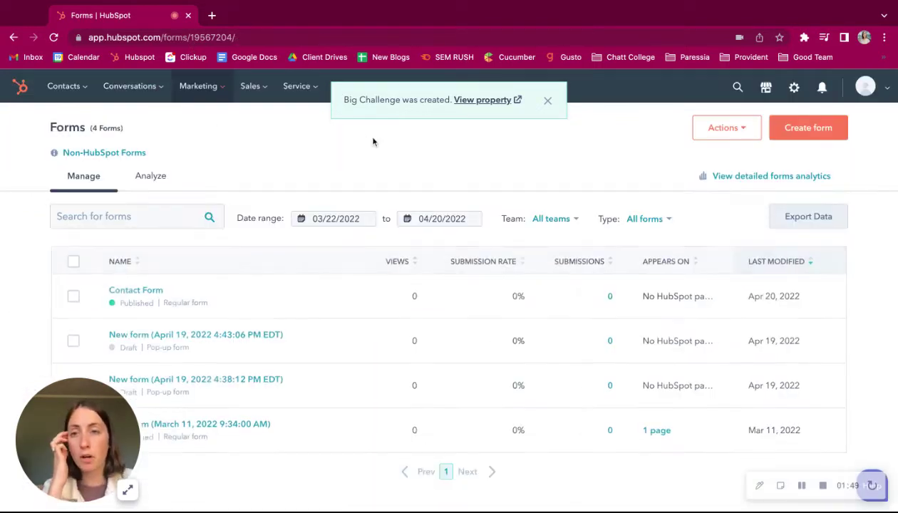
left_click(549, 102)
left_click(378, 91)
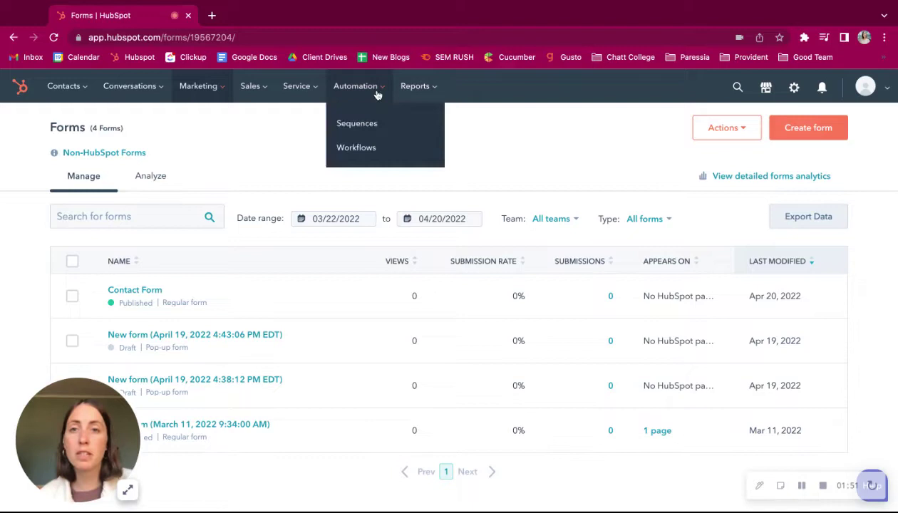
left_click(376, 151)
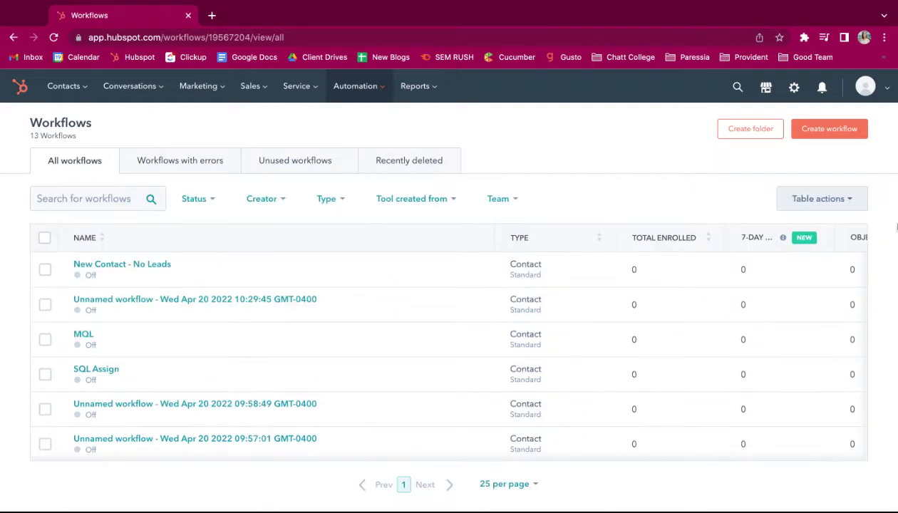
left_click(841, 134)
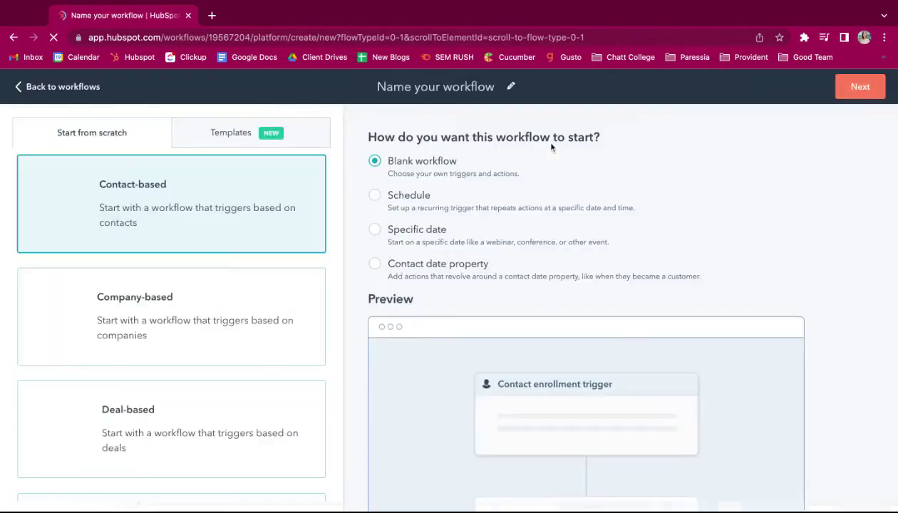
left_click(863, 89)
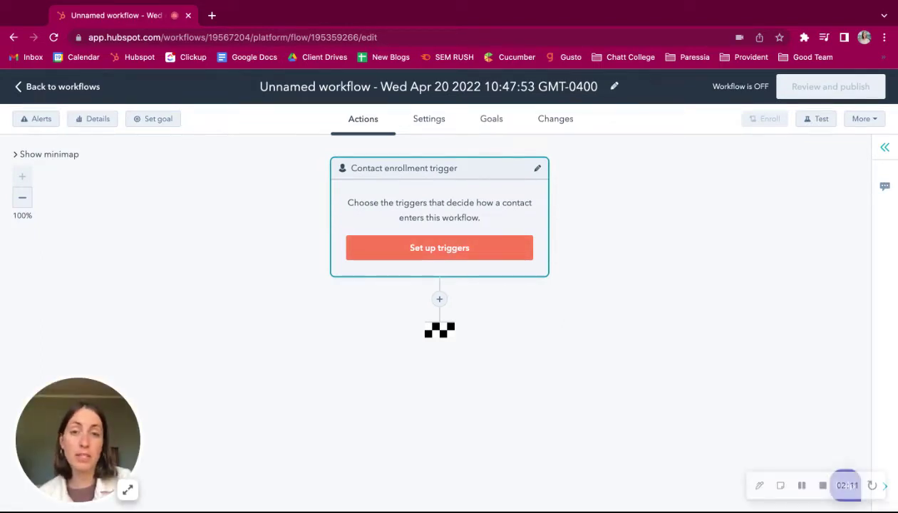
- Set the workflow's enrollment trigger to the contact property Big Challenge is any of "No leads" and save it
left_click(515, 206)
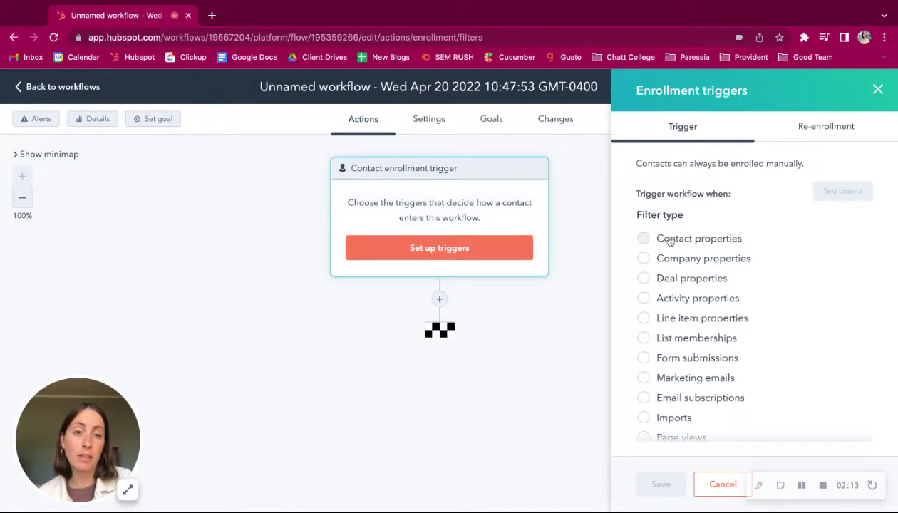
left_click(670, 241)
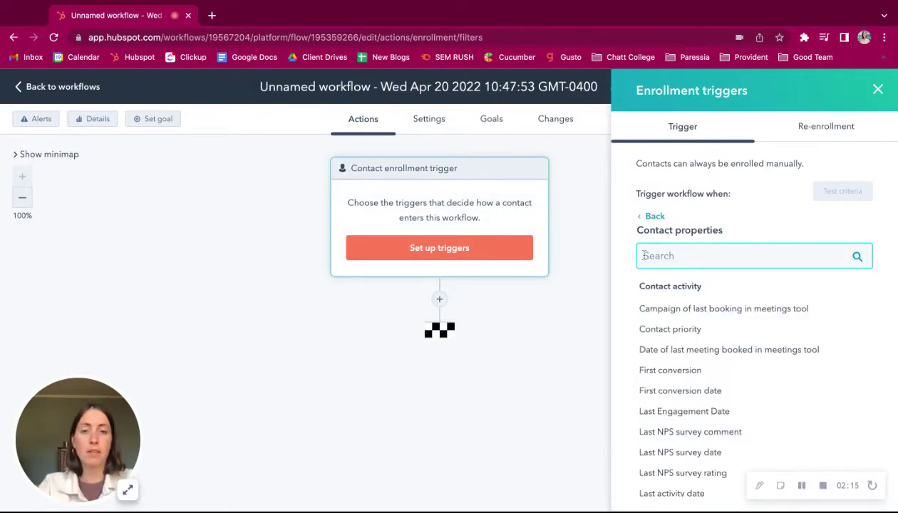
type("big challe")
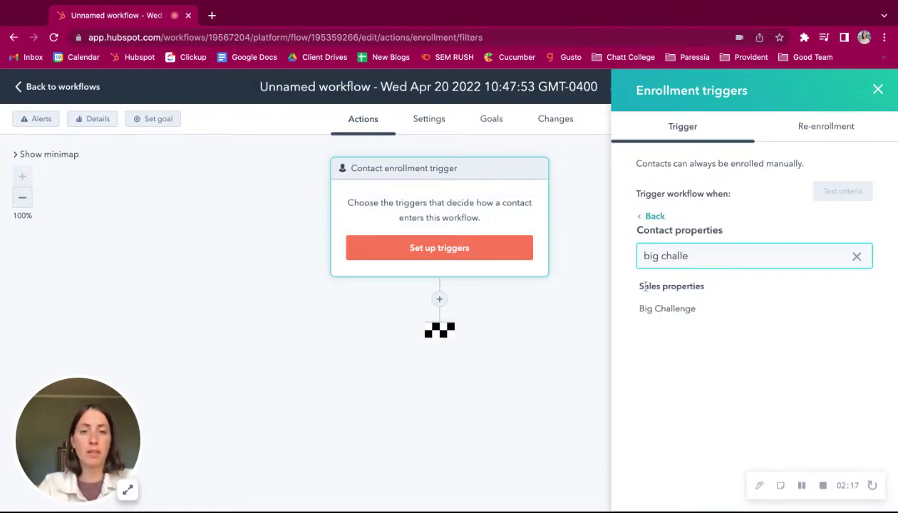
left_click(663, 309)
left_click(666, 292)
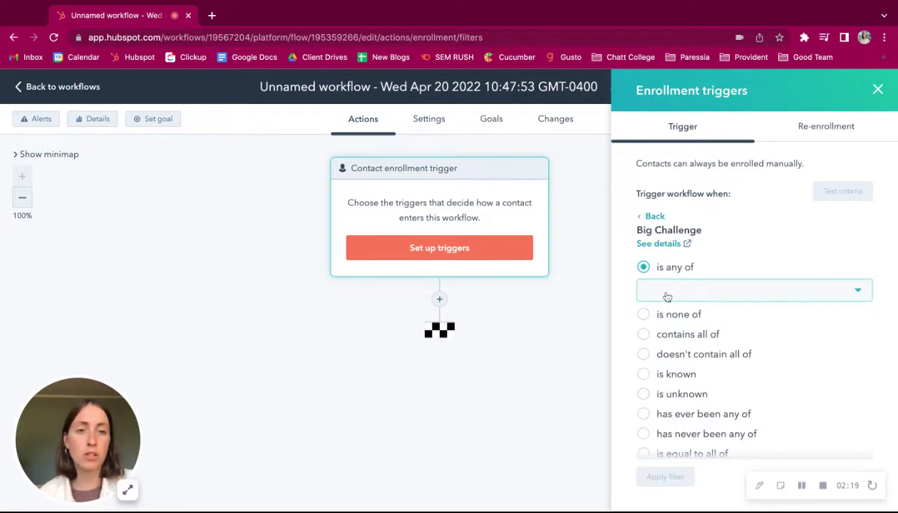
left_click(674, 325)
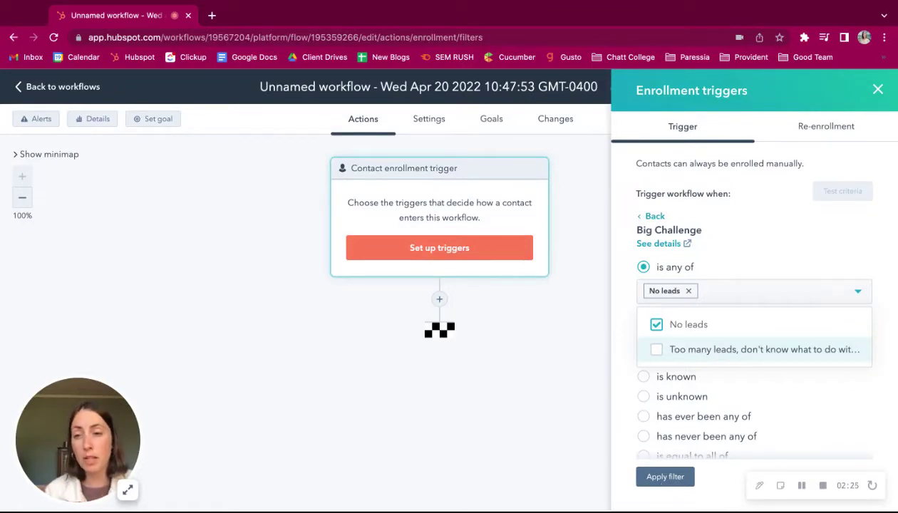
left_click(665, 477)
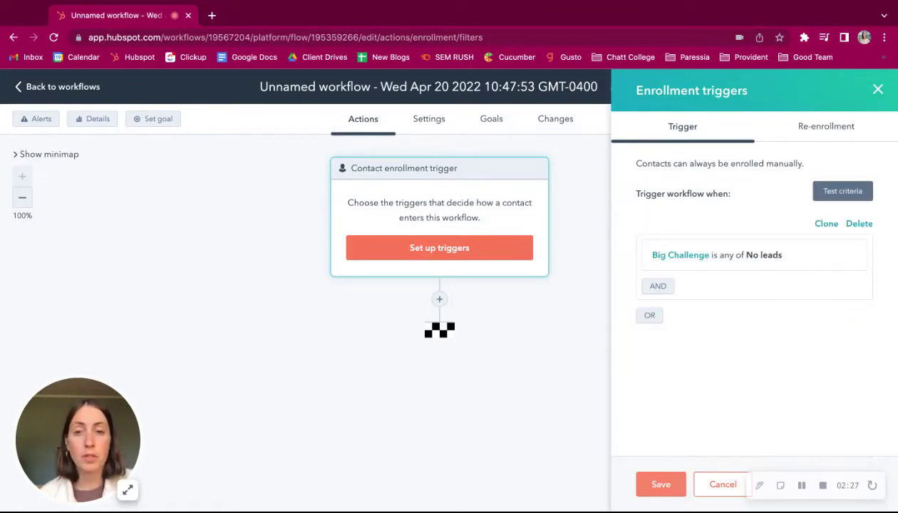
left_click(659, 487)
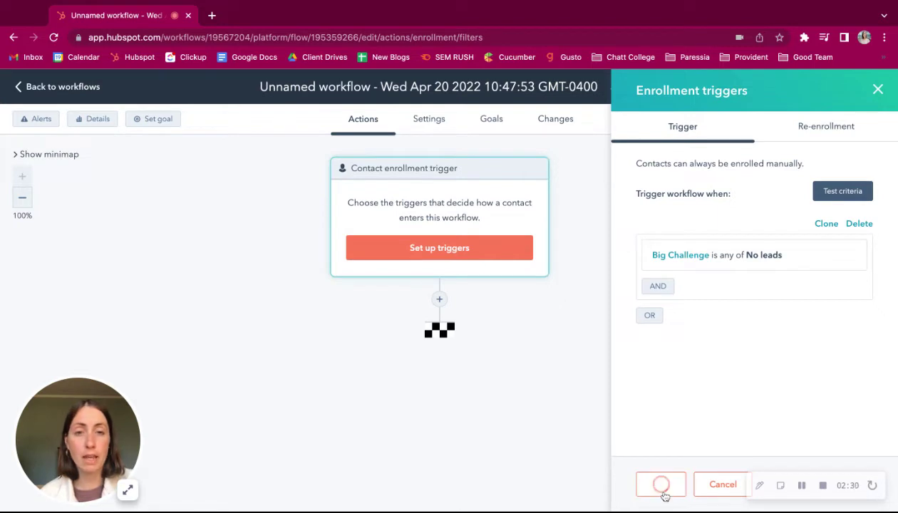
- Rename the workflow "New Contact - No Leads"
triple_click(398, 86)
type("New ")
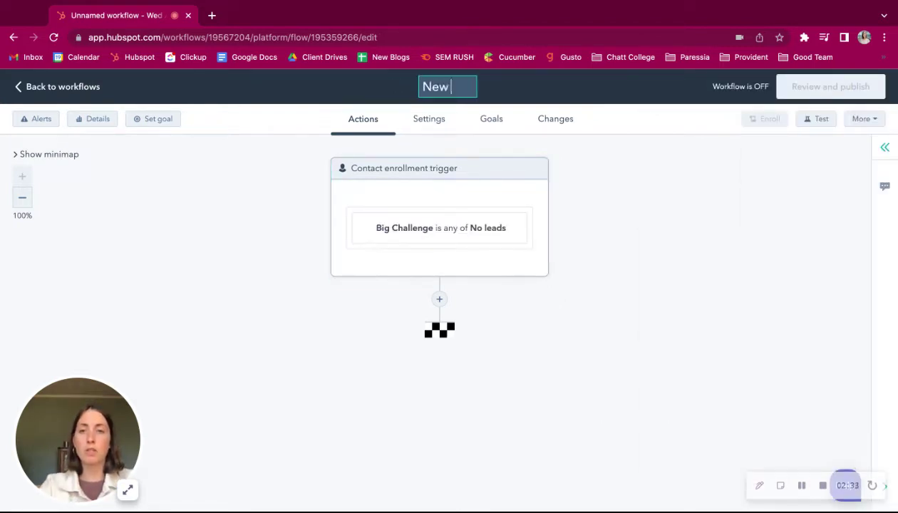
type("Contact - No Leads")
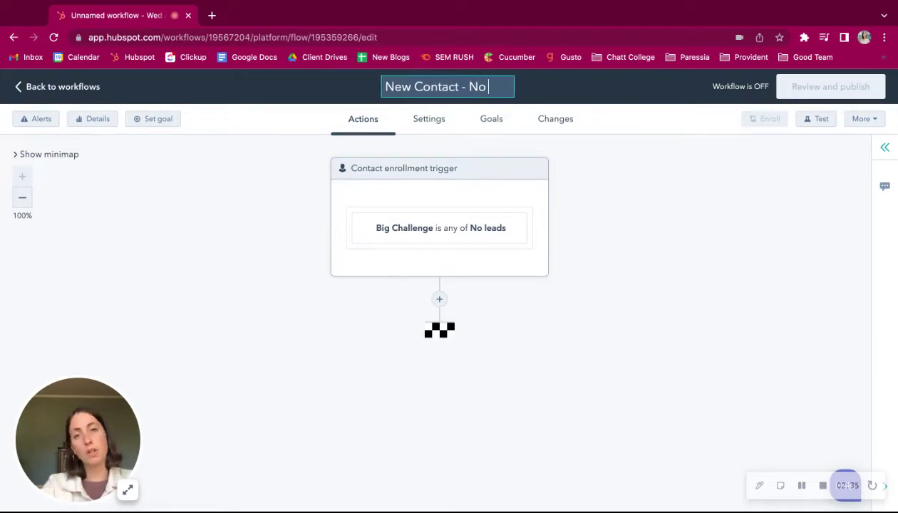
- Add a Set property value action directly below the contact enrollment trigger
left_click(440, 300)
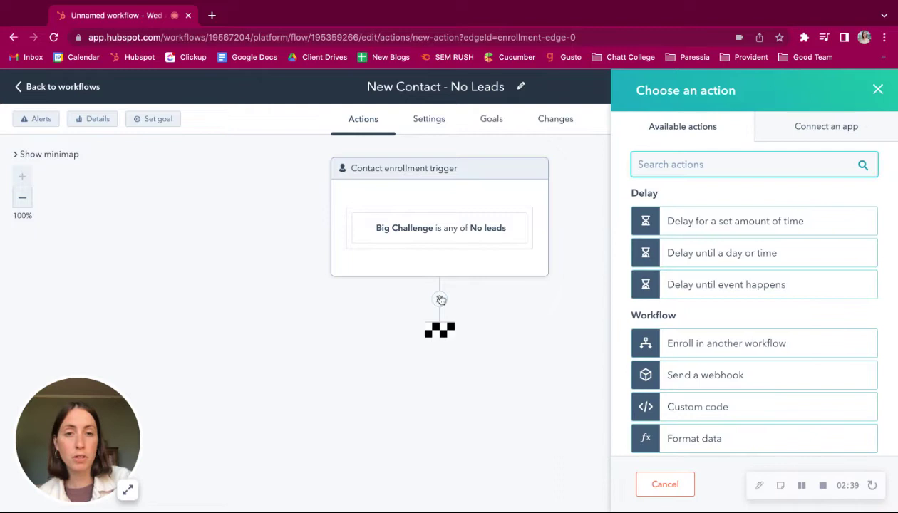
scroll(632, 331, "down", 2)
scroll(631, 331, "down", 6)
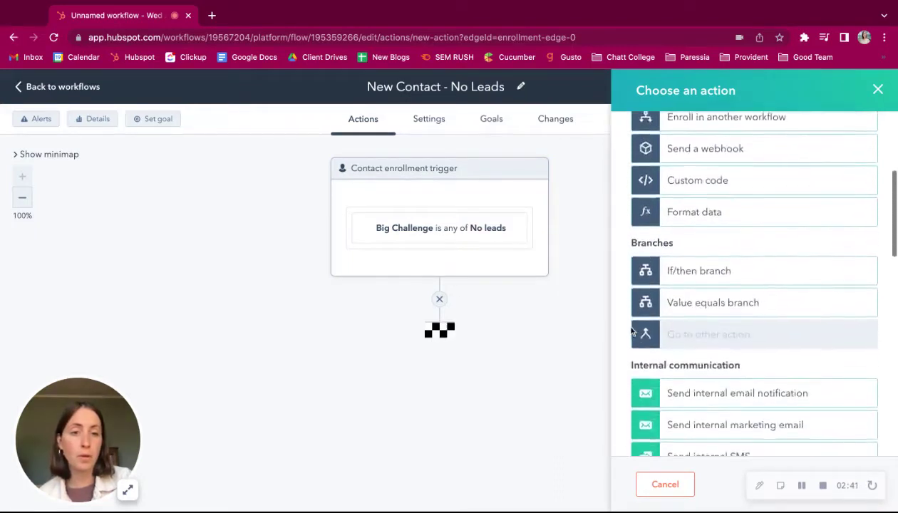
scroll(632, 331, "down", 2)
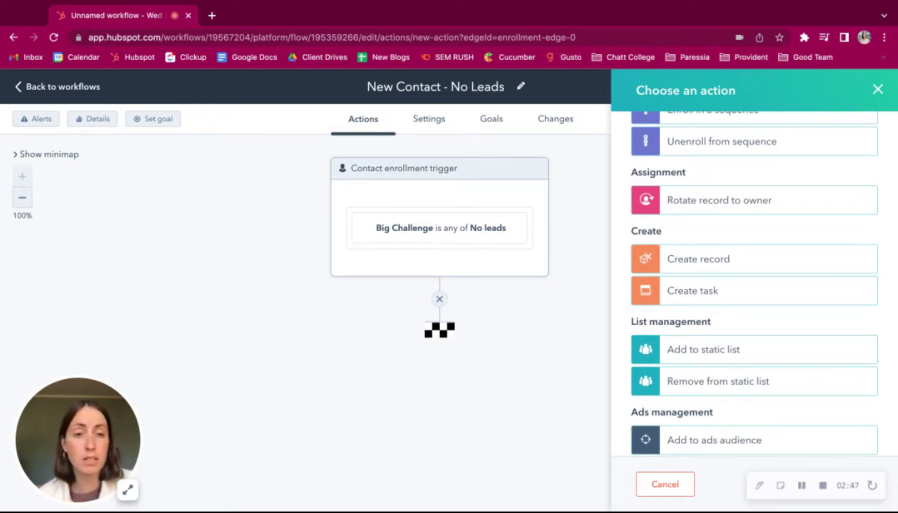
scroll(627, 321, "down", 2)
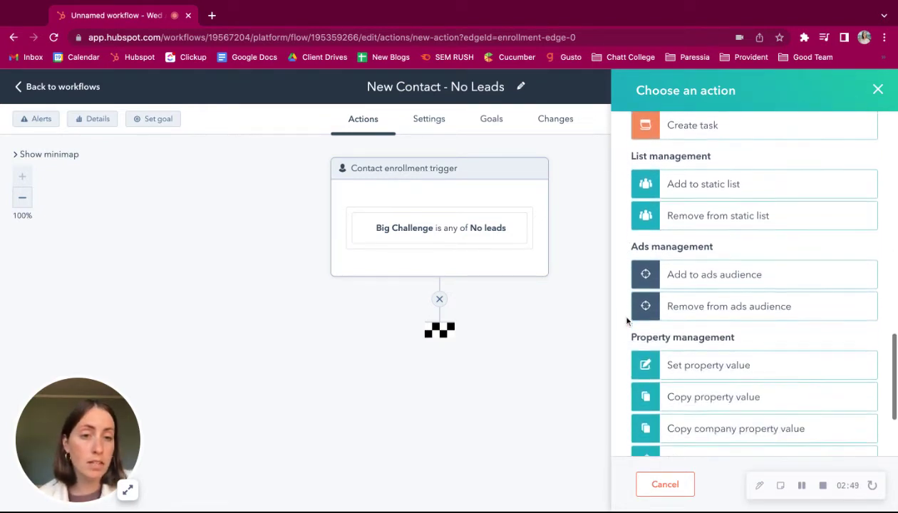
scroll(627, 321, "down", 1)
left_click(678, 339)
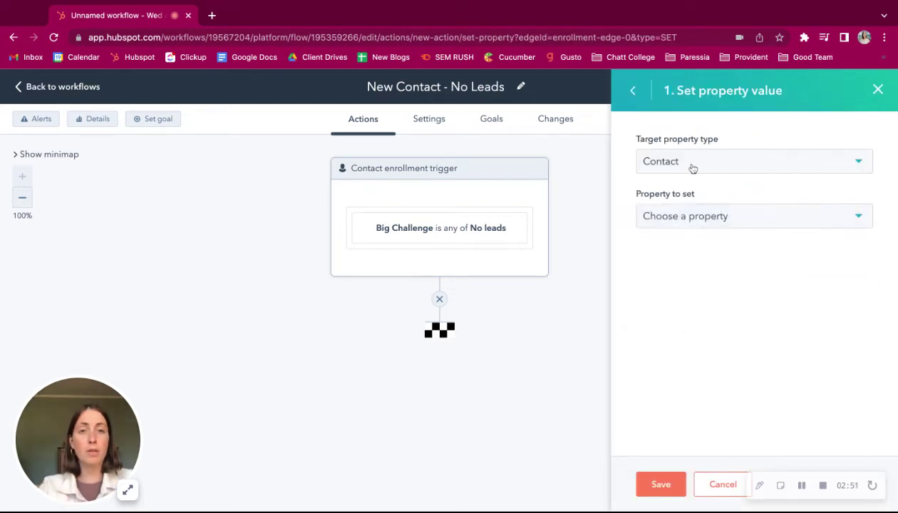
- Configure the action to set the Contact owner property to the first listed team member and save it
left_click(688, 213)
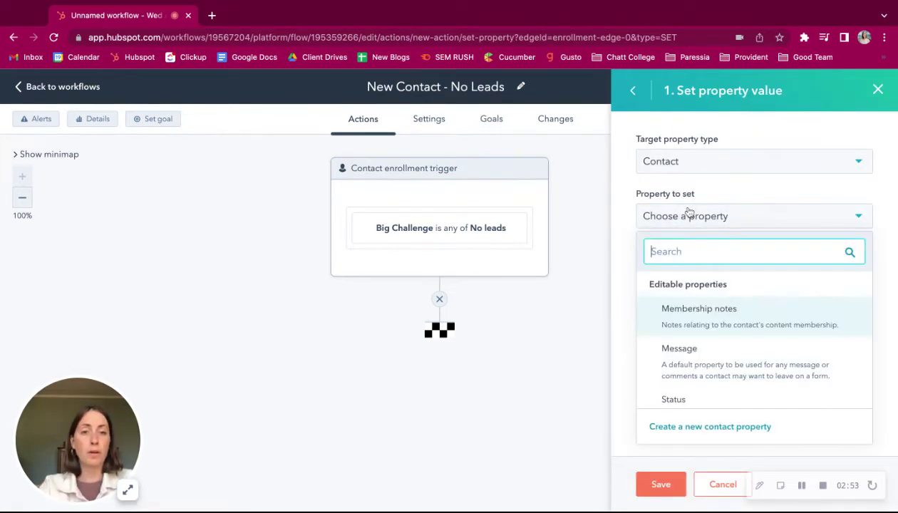
type("contac")
left_click(692, 325)
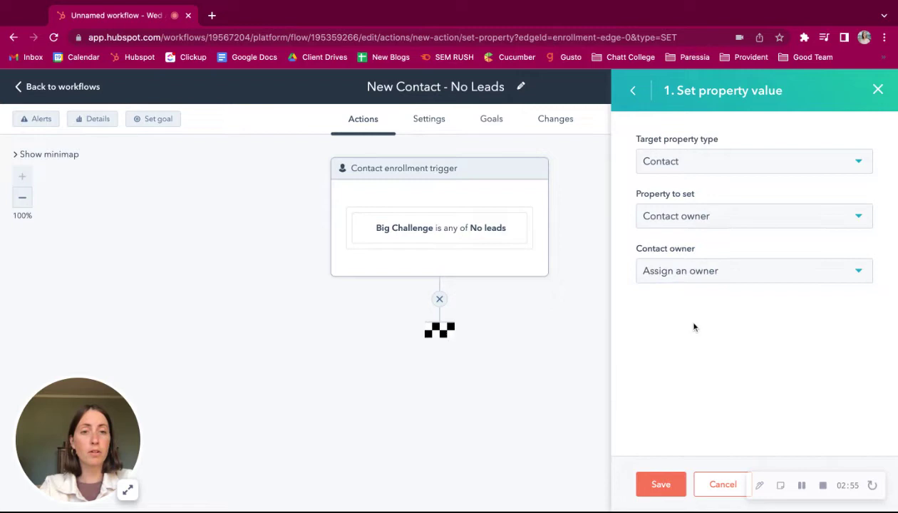
left_click(683, 275)
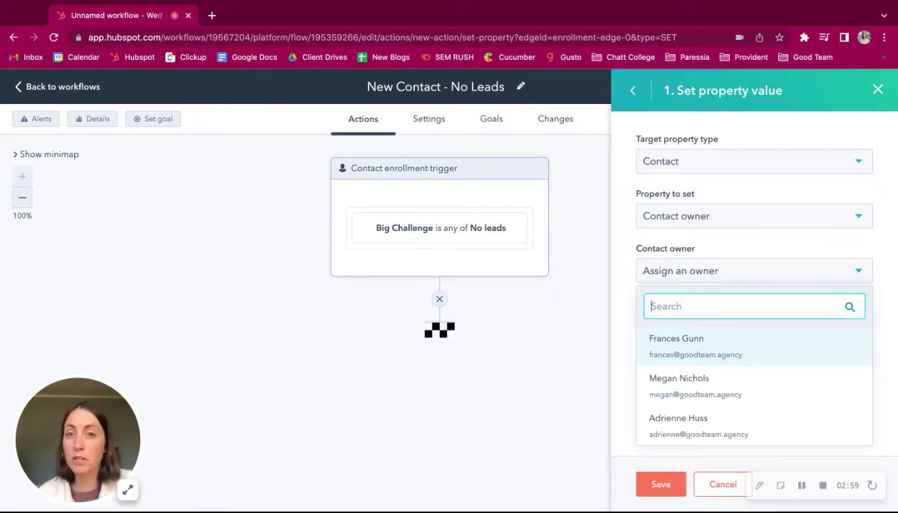
key("Return")
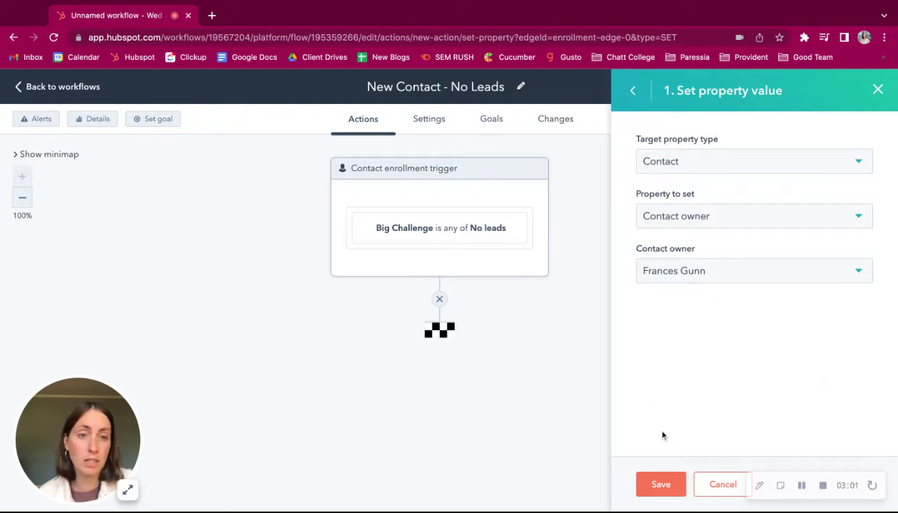
left_click(660, 485)
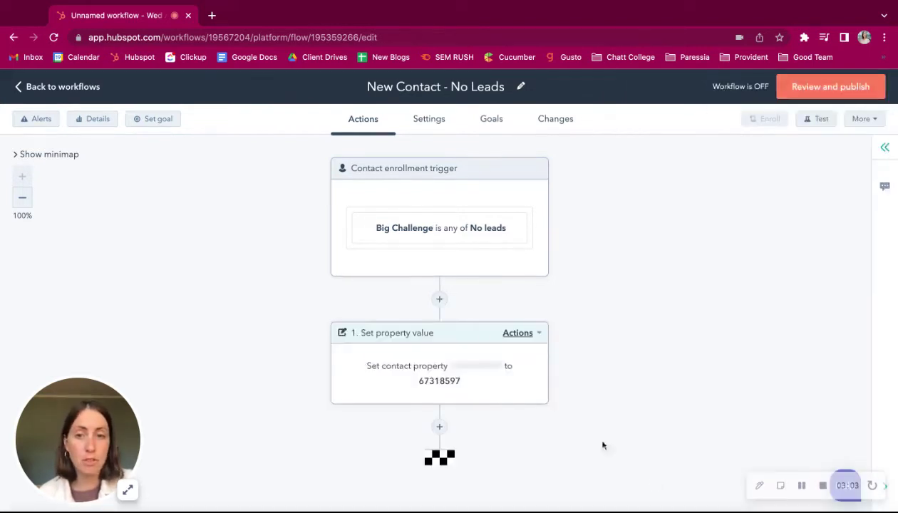
- Add a Send email action after the contact owner assignment, choose the "Test" email and save it
scroll(521, 398, "down", 2)
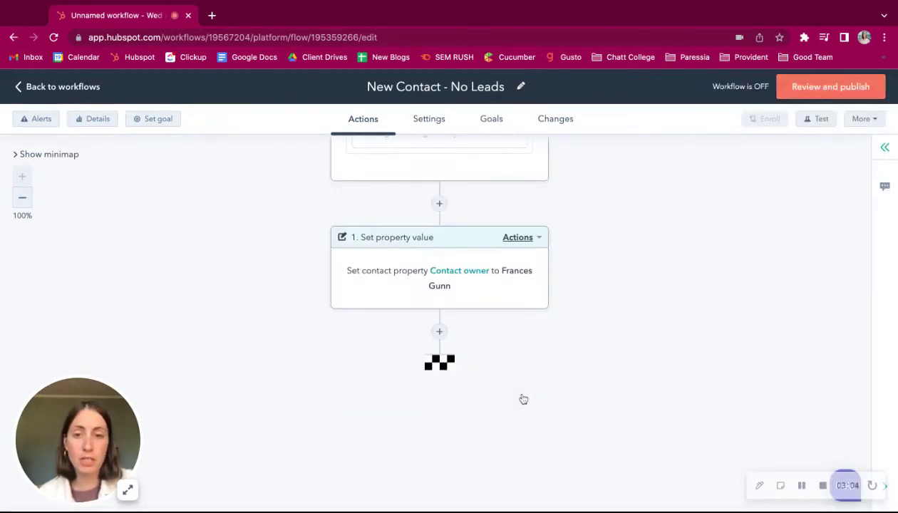
left_click(440, 333)
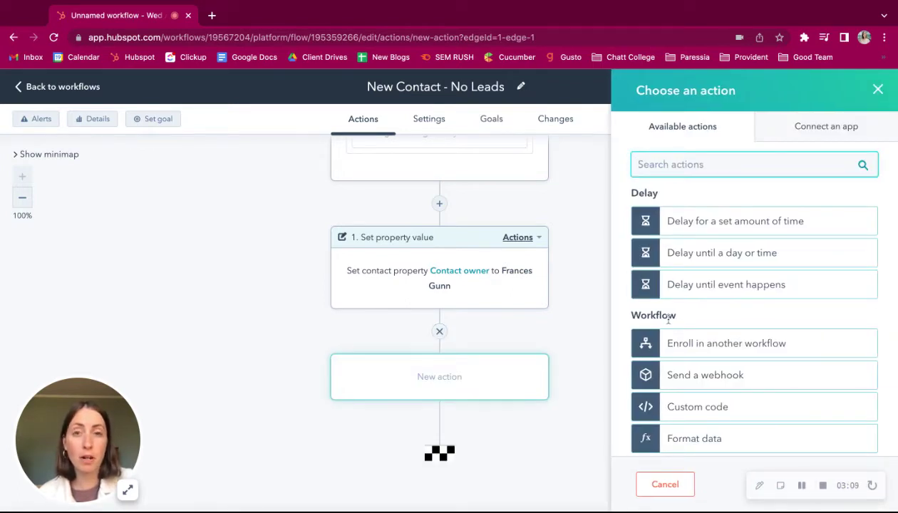
scroll(633, 314, "down", 10)
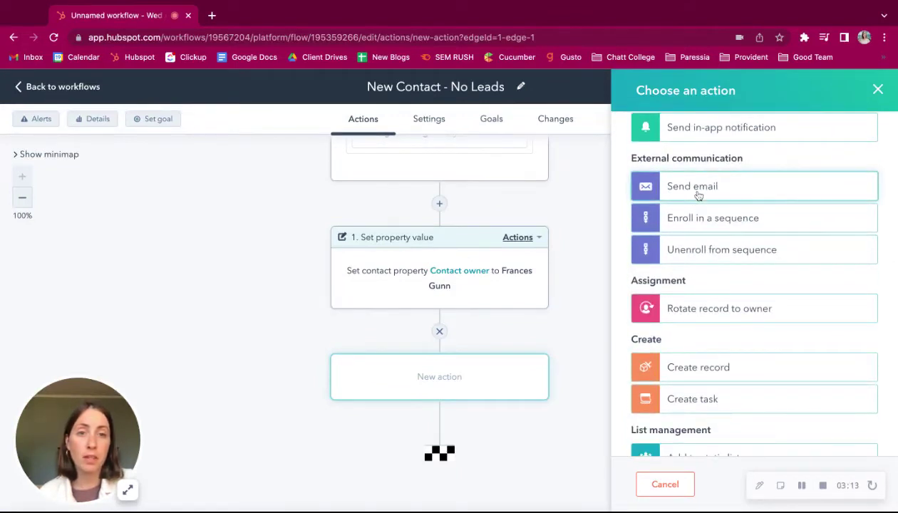
scroll(698, 196, "up", 2)
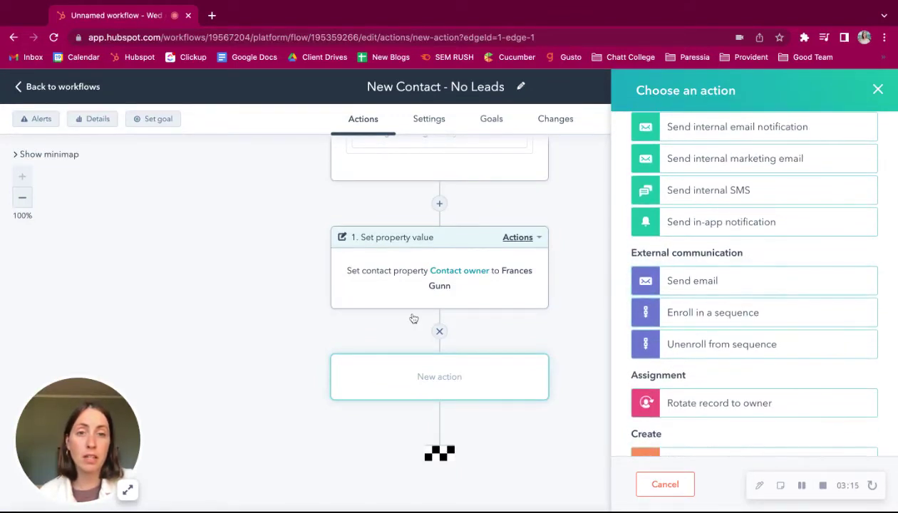
left_click(676, 283)
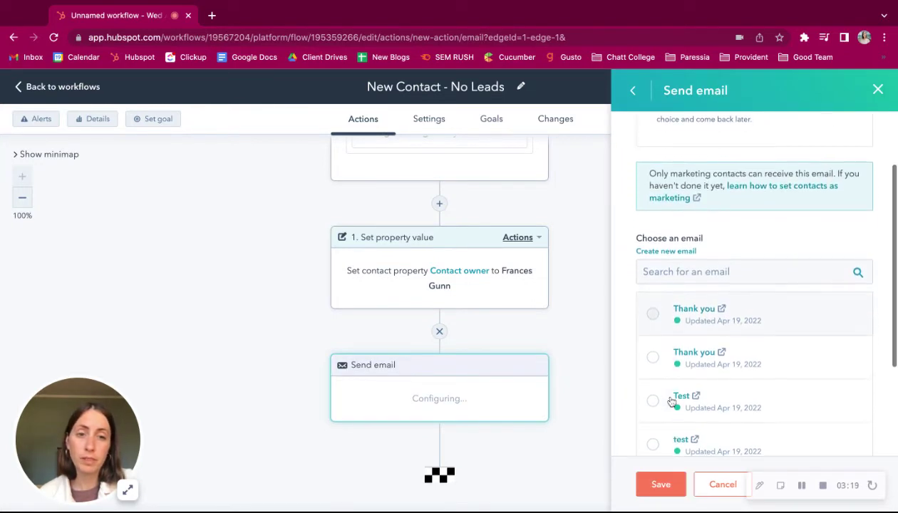
scroll(672, 402, "down", 3)
mouse_move(676, 233)
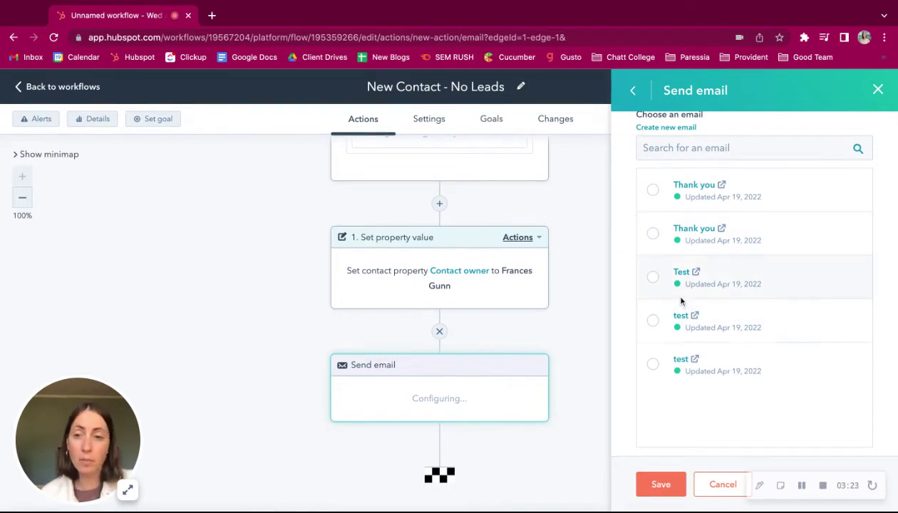
left_click(653, 278)
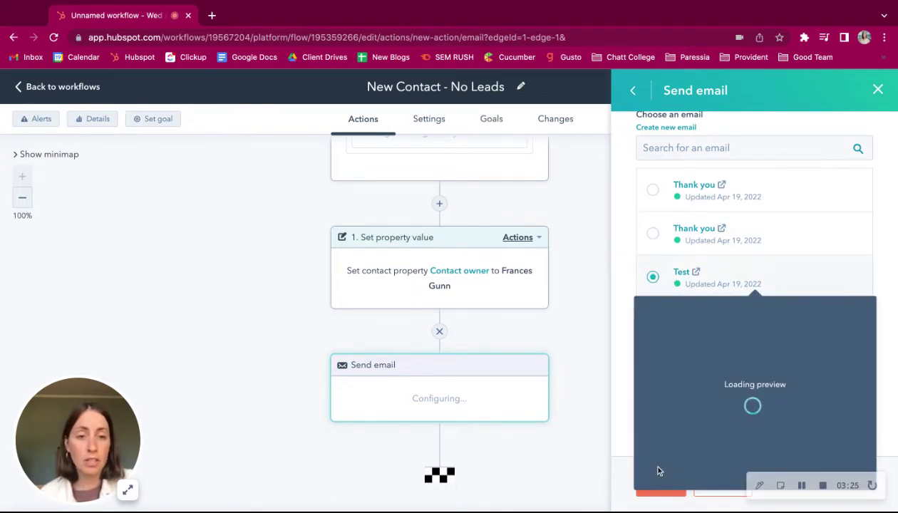
left_click(661, 489)
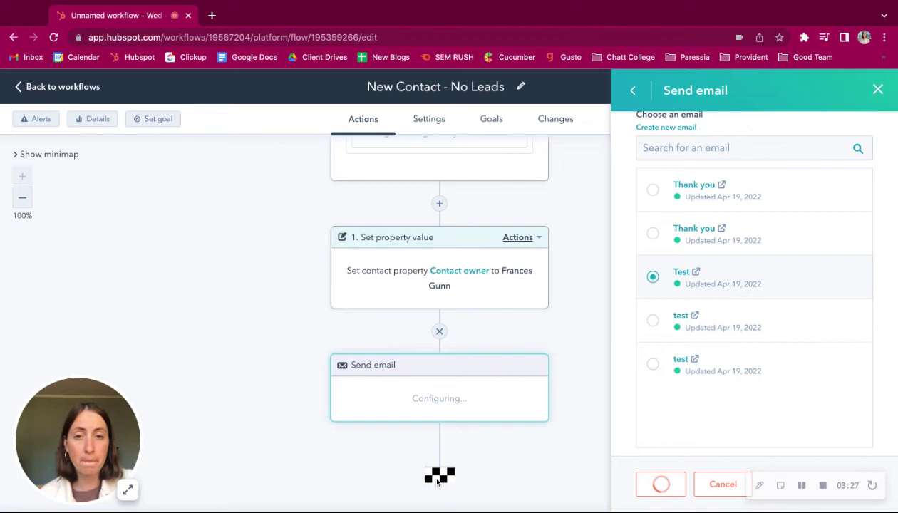
- Add a Delay for a set amount of time of 3 days after the "Test" email and save it
scroll(413, 389, "down", 3)
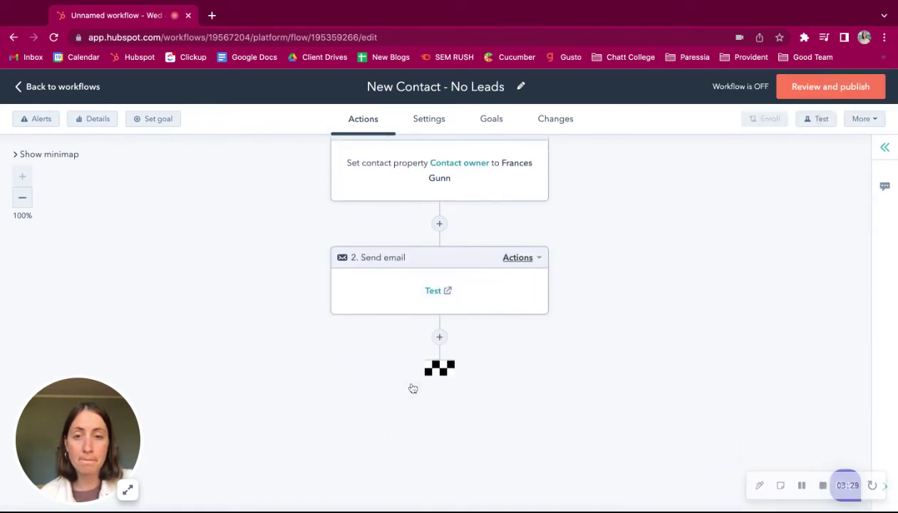
left_click(440, 340)
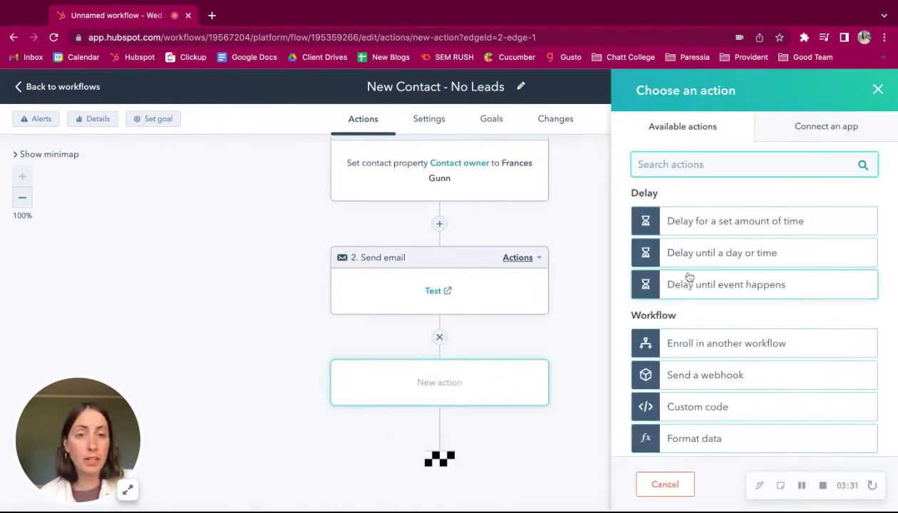
left_click(717, 255)
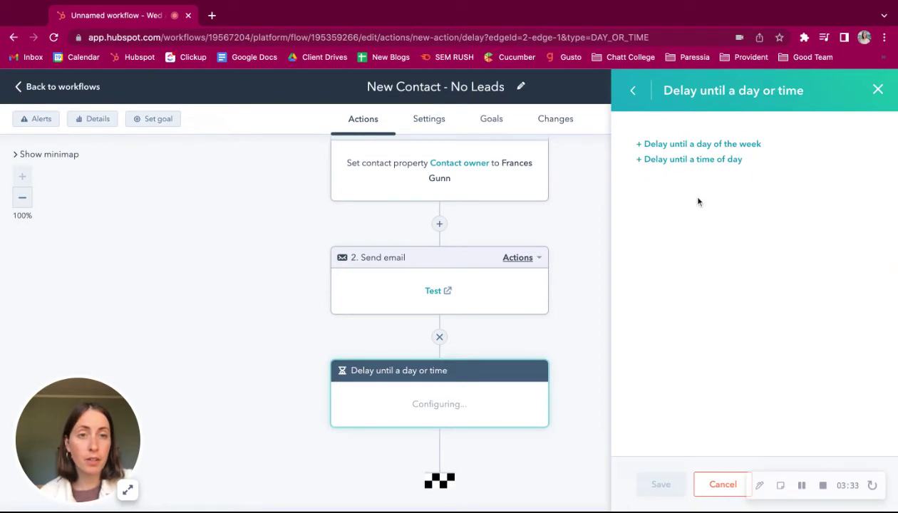
left_click(633, 90)
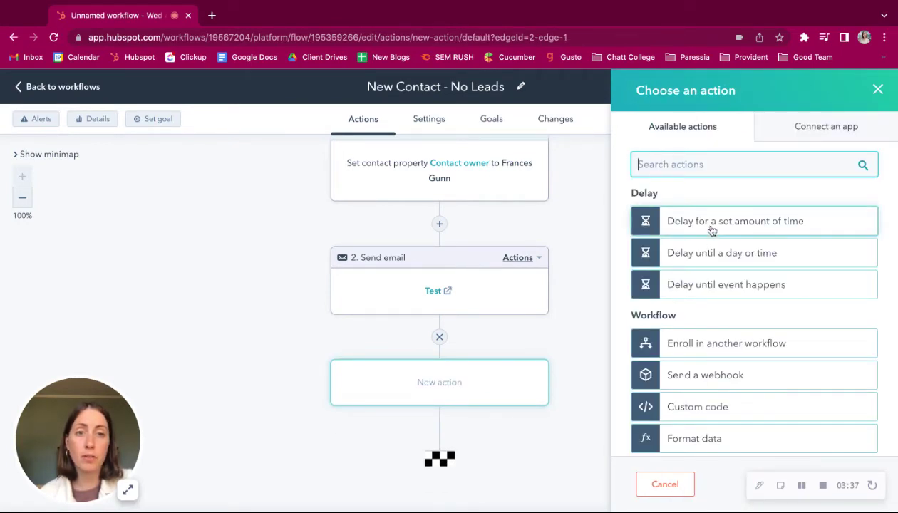
left_click(712, 233)
left_click(688, 156)
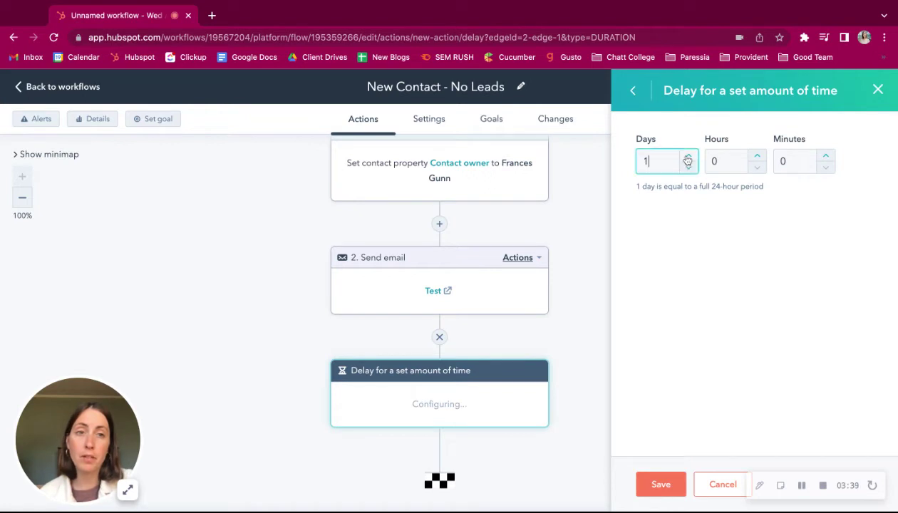
left_click(688, 156)
left_click(688, 156)
left_click(660, 484)
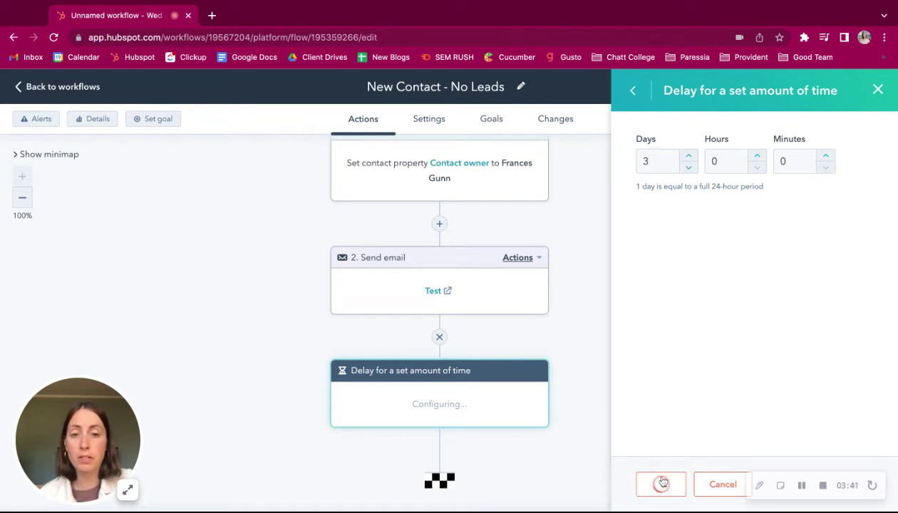
- Add a second Send email action after the delay, choose one of the existing emails and save it
scroll(395, 422, "down", 2)
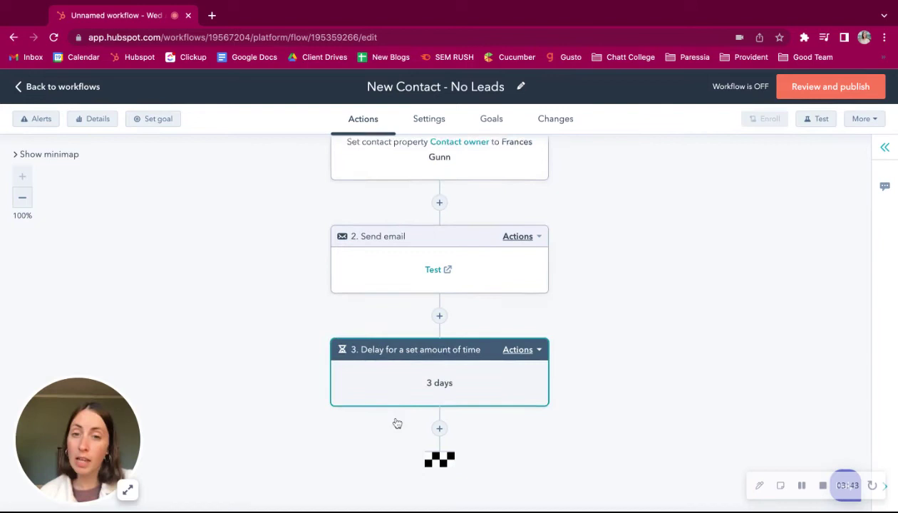
left_click(440, 397)
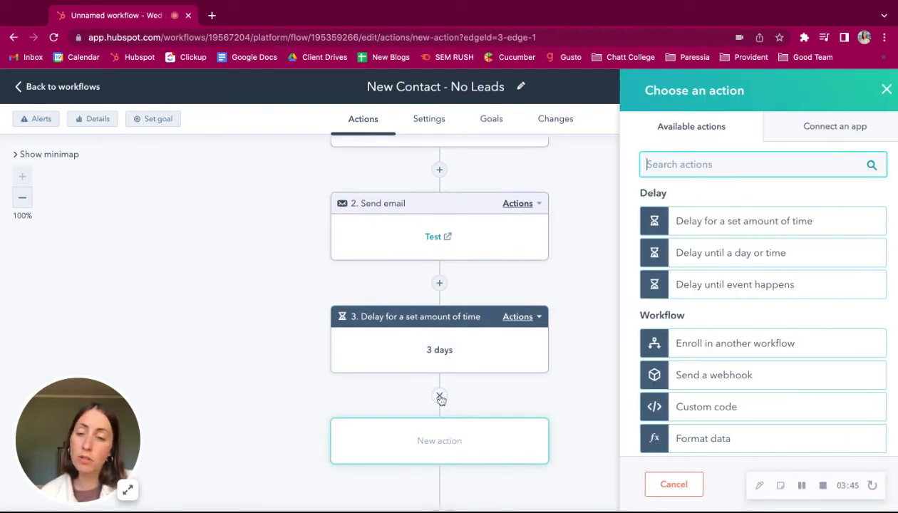
scroll(651, 309, "down", 7)
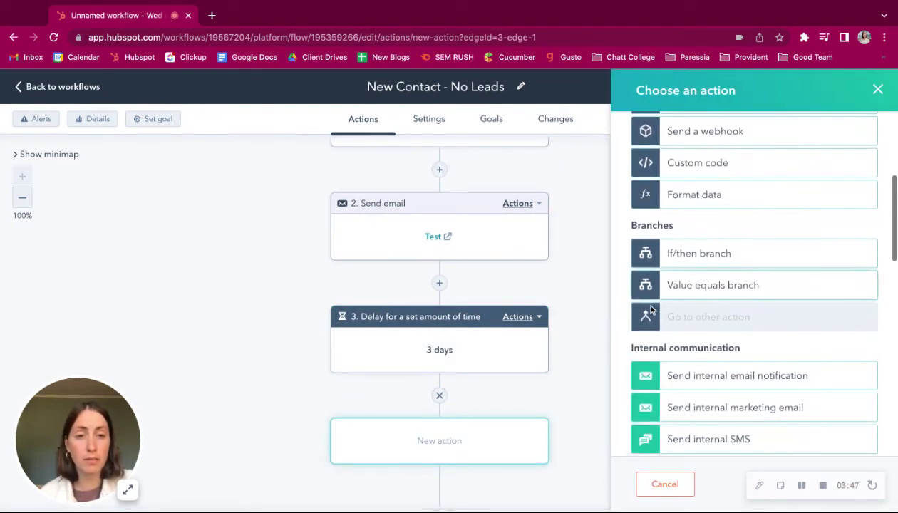
left_click(653, 306)
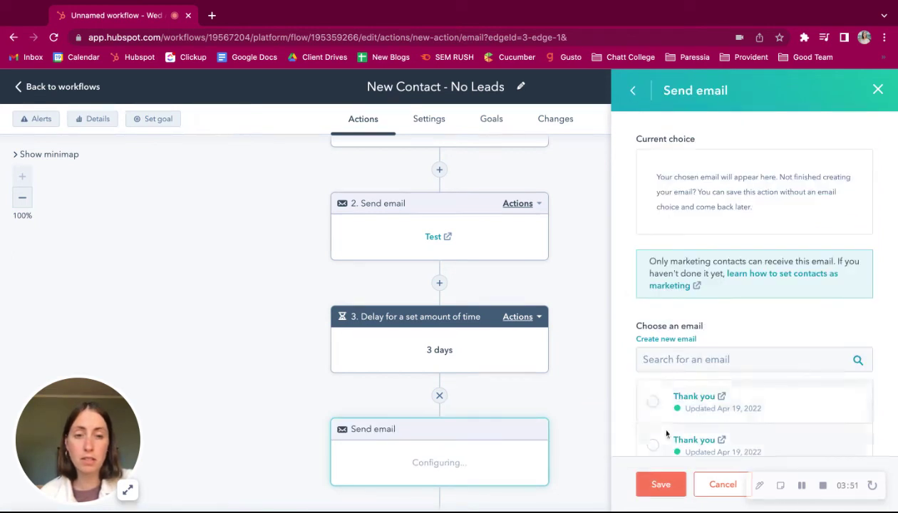
scroll(648, 398, "down", 2)
left_click(652, 399)
left_click(658, 484)
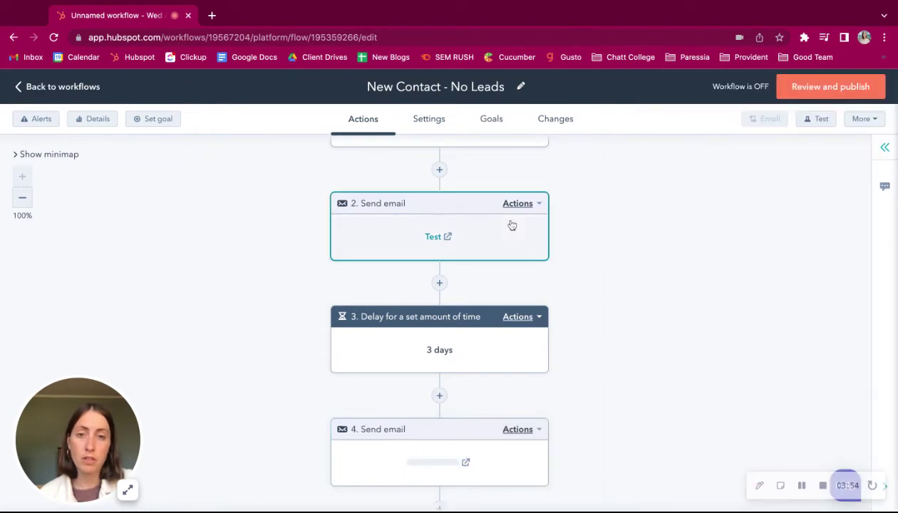
- Insert a Send internal email notification action between the contact owner assignment and the "Test" email
scroll(509, 225, "up", 2)
scroll(512, 225, "up", 2)
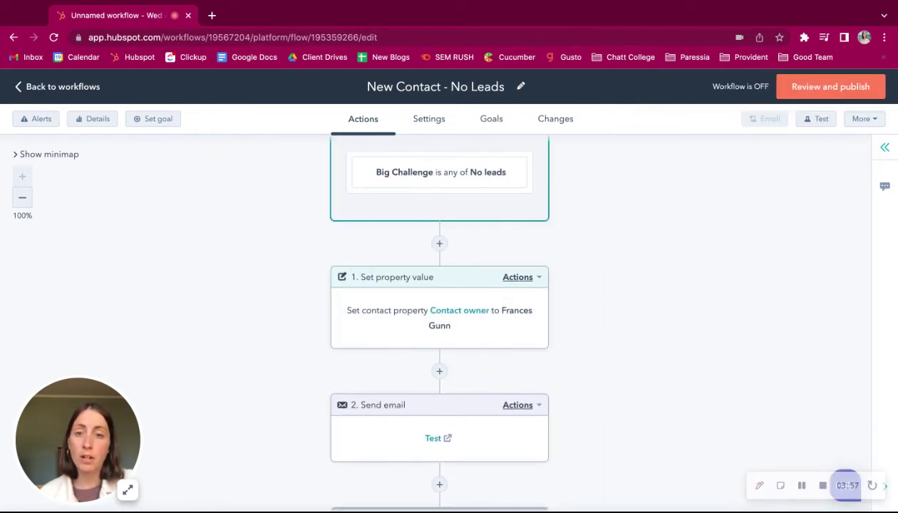
left_click(440, 402)
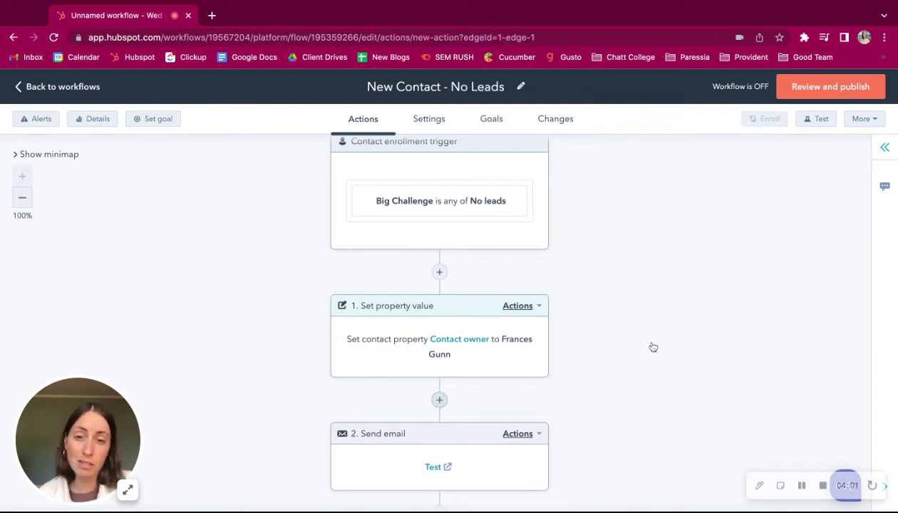
scroll(694, 403, "down", 3)
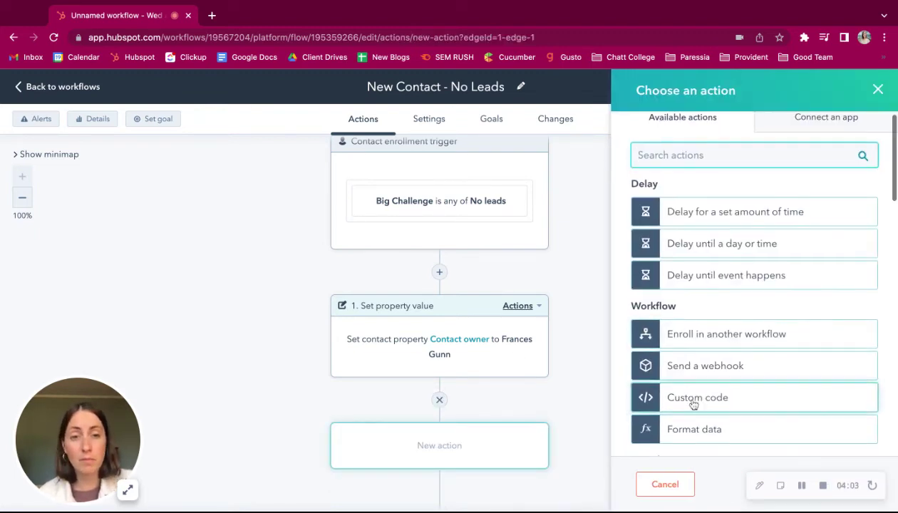
scroll(694, 405, "down", 8)
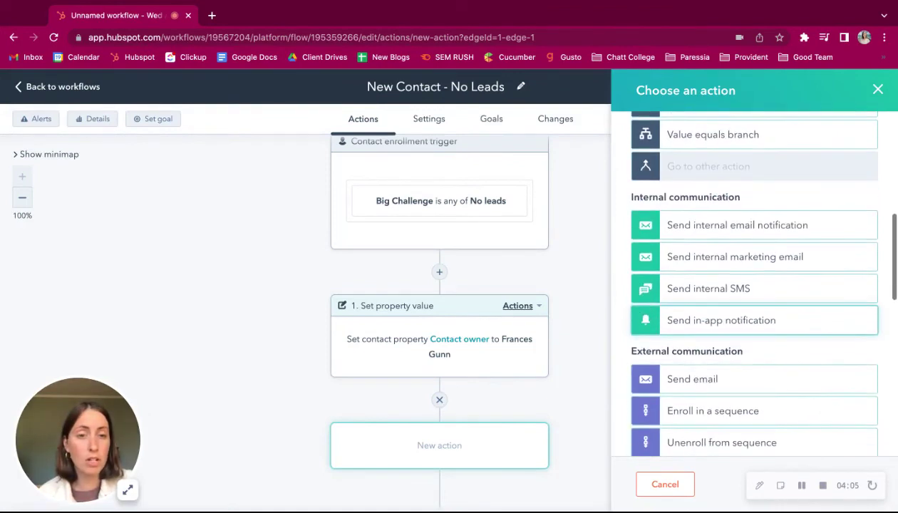
scroll(693, 400, "down", 8)
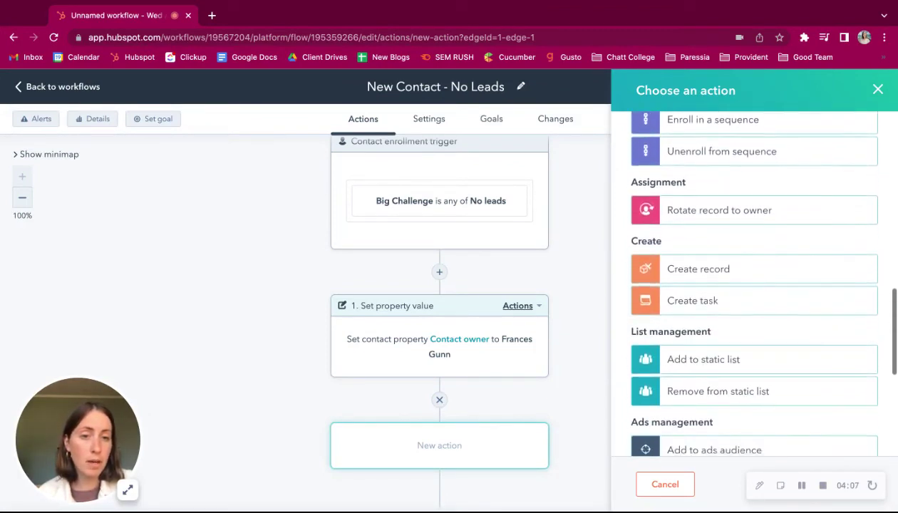
scroll(694, 401, "down", 6)
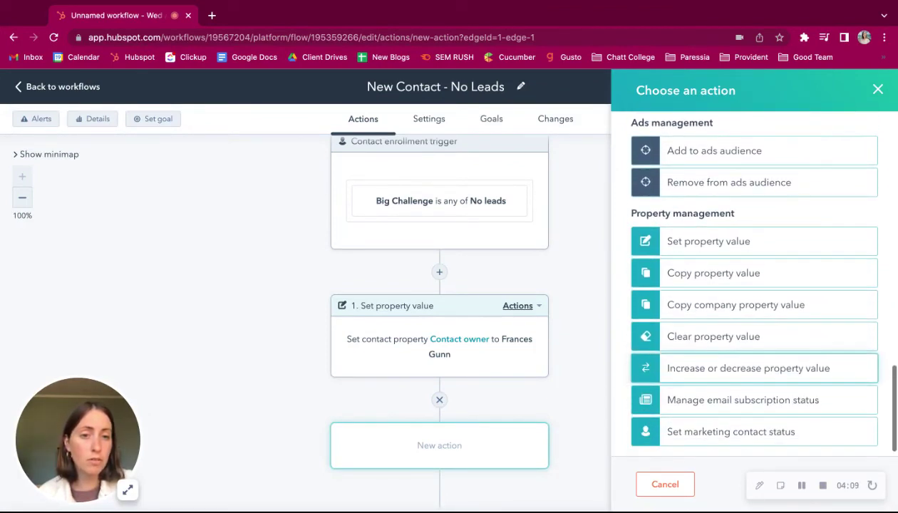
scroll(694, 401, "up", 5)
scroll(754, 285, "up", 6)
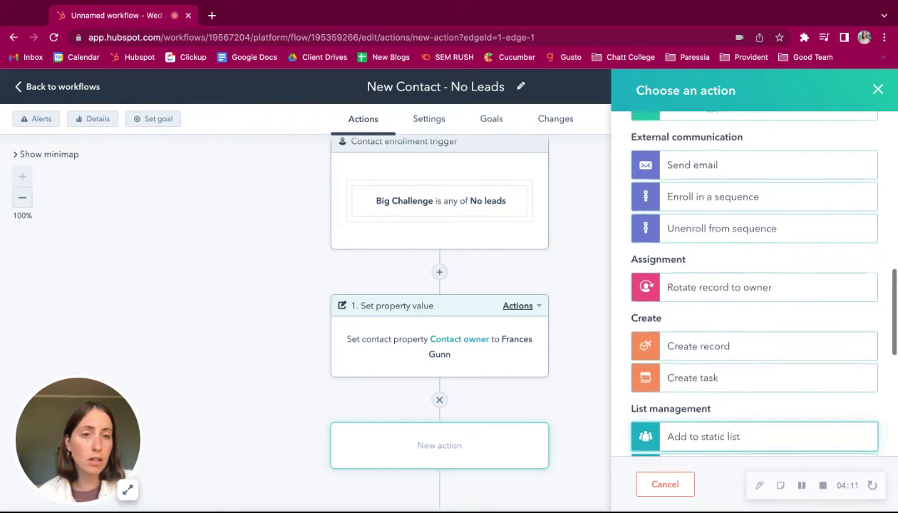
scroll(754, 405, "up", 5)
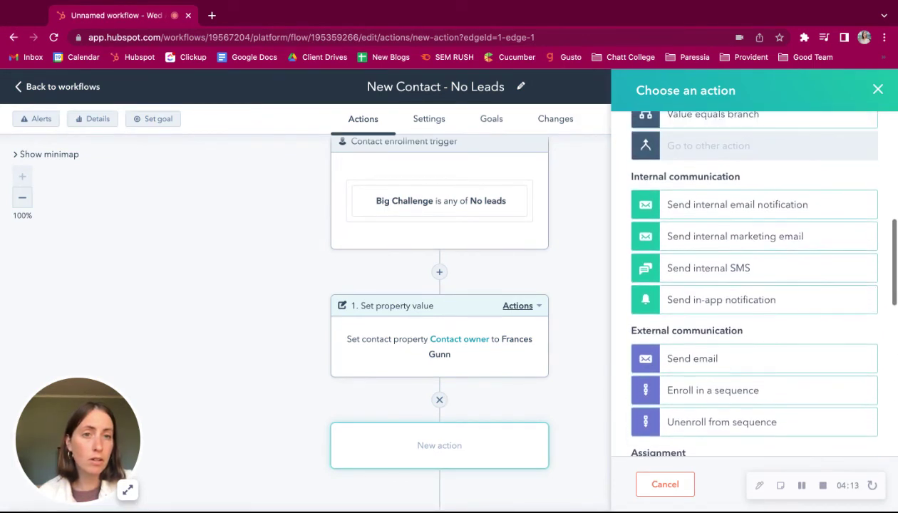
left_click(736, 220)
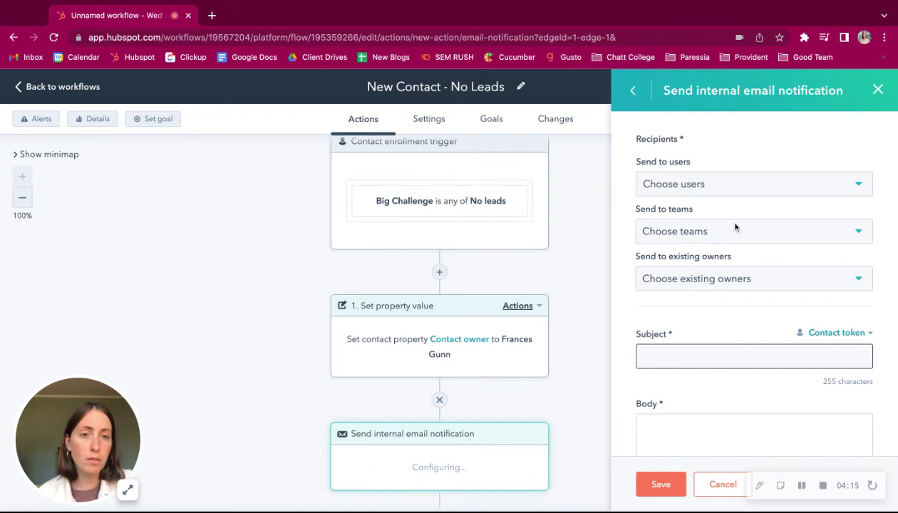
- Choose the first listed user as the recipient of the internal email notification
left_click(698, 187)
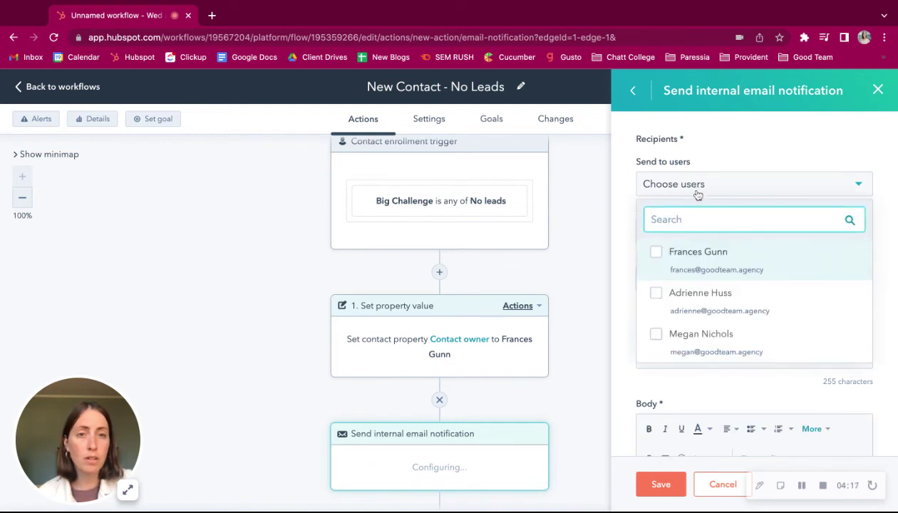
left_click(693, 270)
left_click(629, 276)
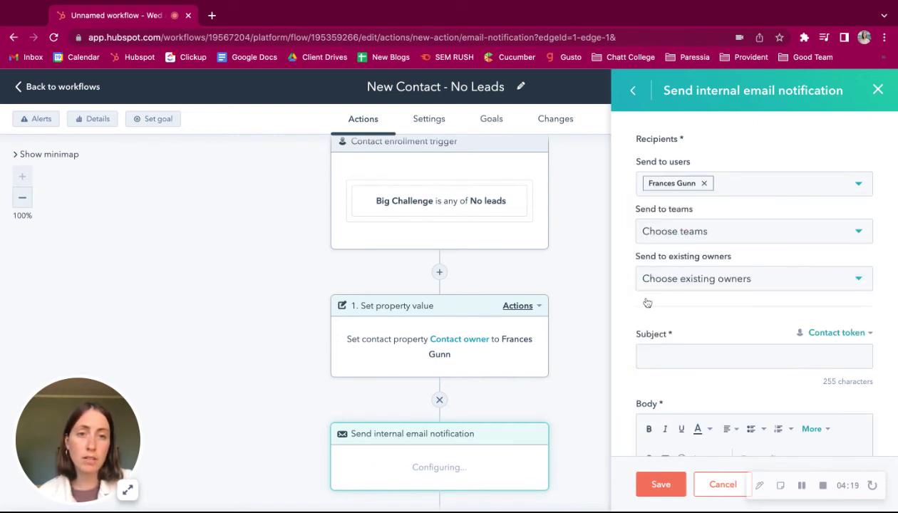
- Set the notification's subject to "New Contact - No Leads", then discard the unsaved action
scroll(654, 345, "down", 1)
scroll(655, 346, "down", 1)
left_click(671, 244)
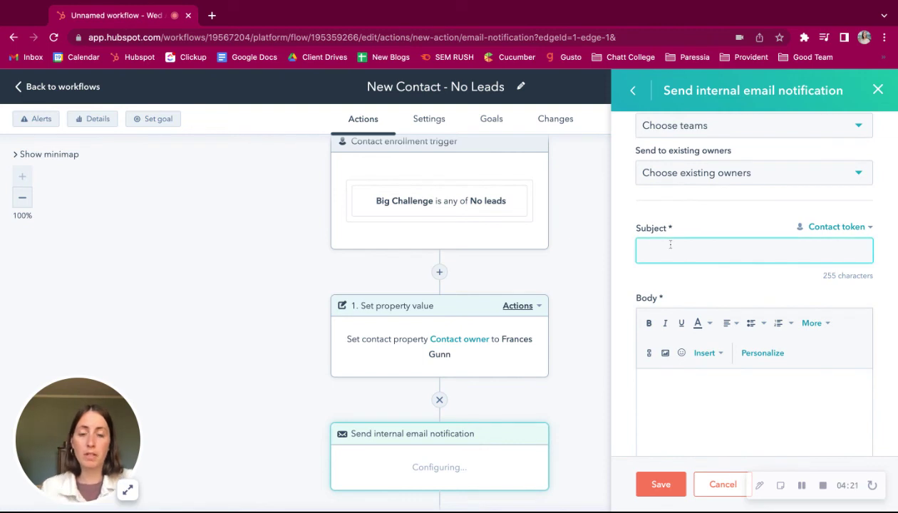
type("New Contact -")
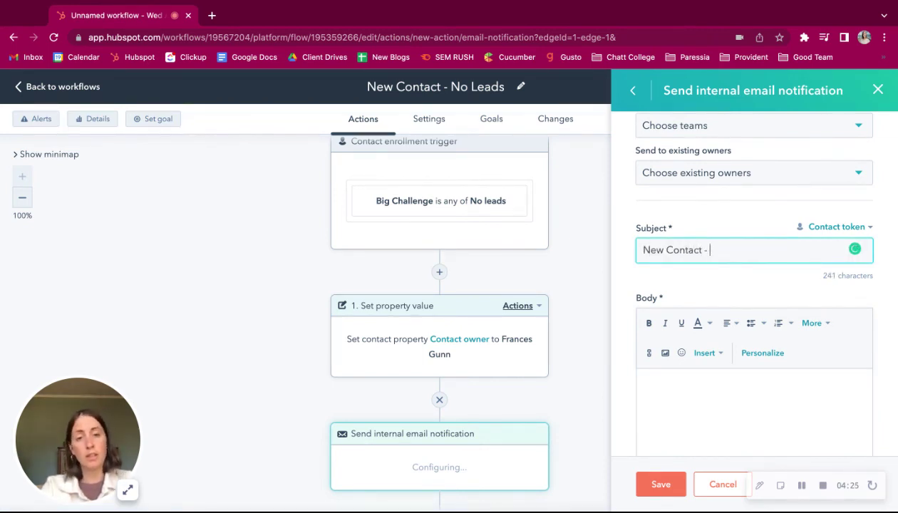
type(" No Leads")
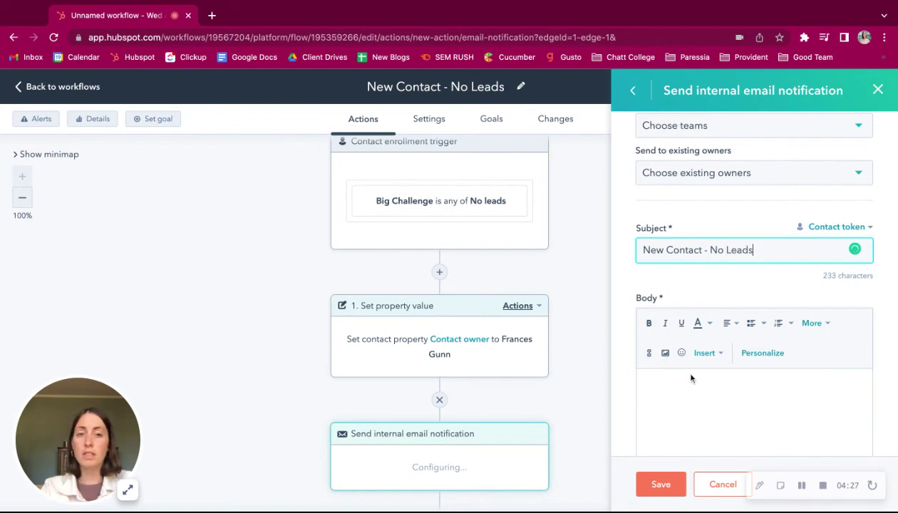
left_click(661, 384)
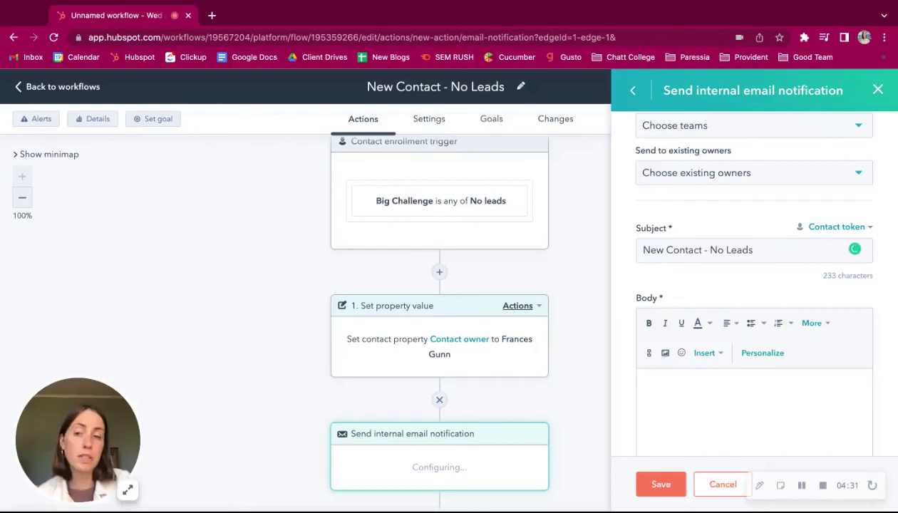
left_click(878, 89)
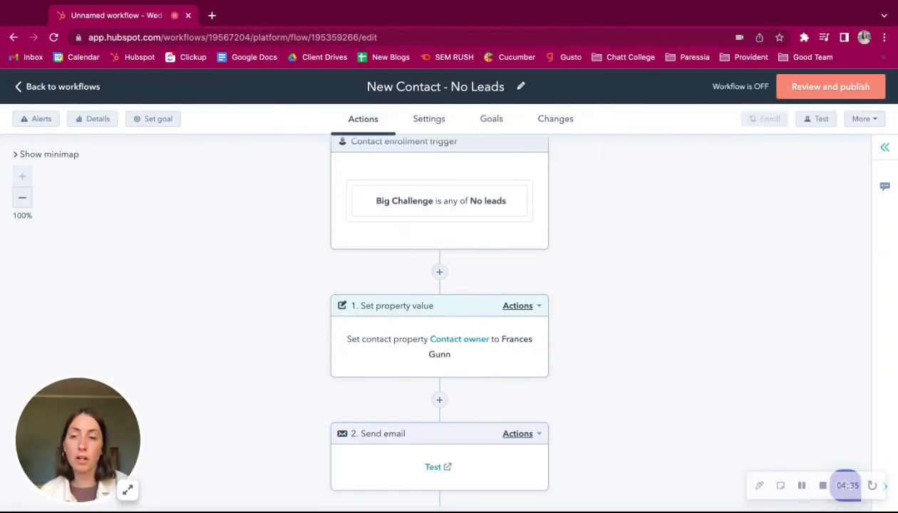